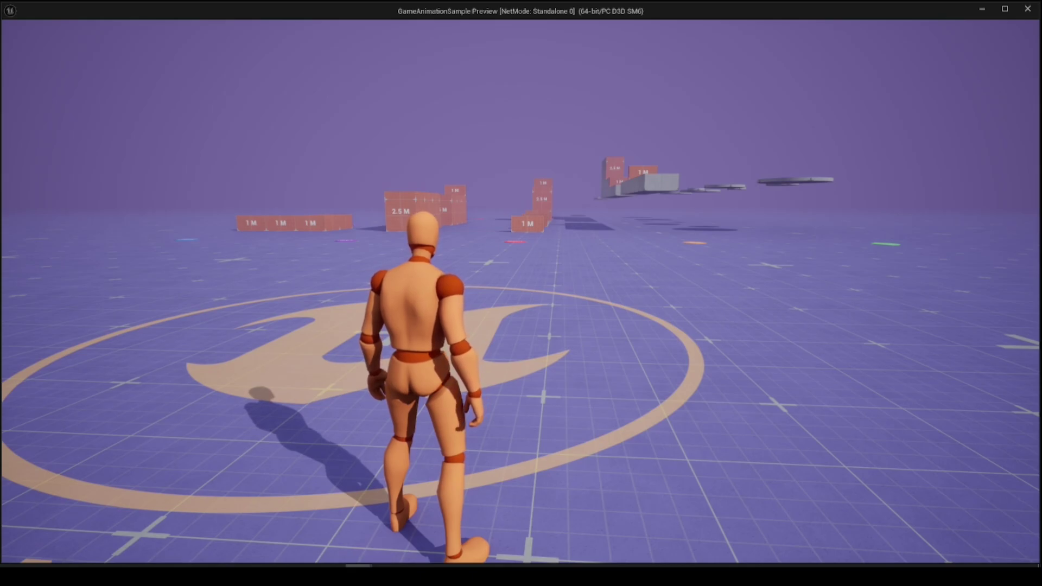
End the standalone game preview and return to the editor's Blueprints folder.
{"action": "key", "text": "Escape"}
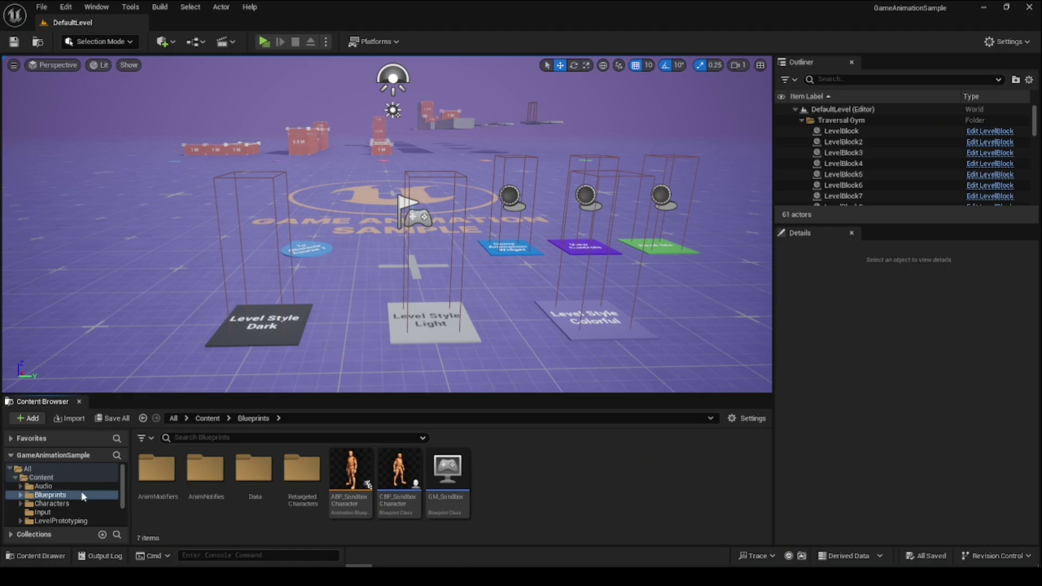
Migrate CBP_SandboxCharacter and review the Asset Report, including the Audio/Foley MetaSounds.
{"action": "mouse_move", "coordinate": [406, 484]}
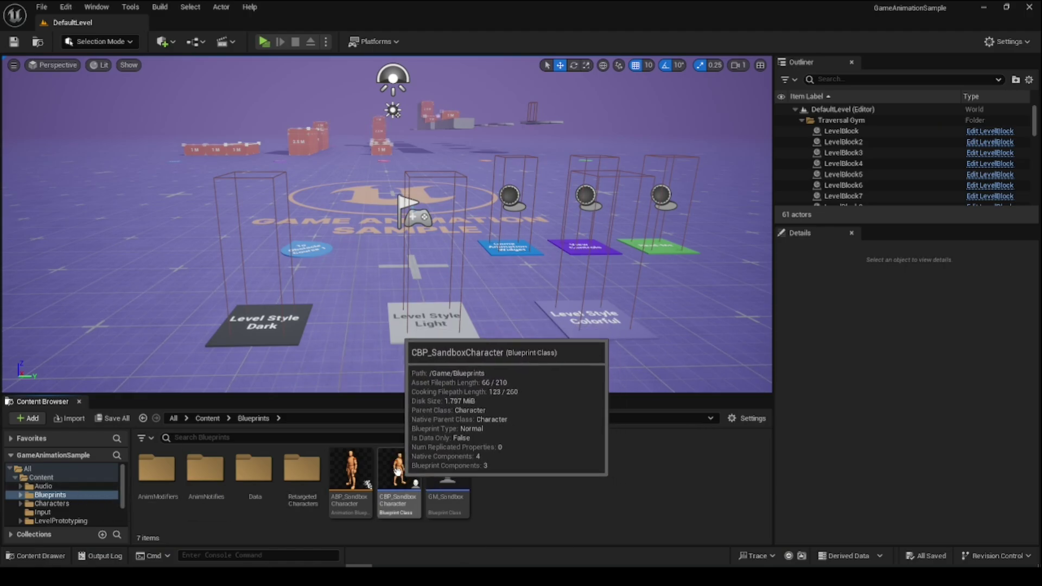
{"action": "right_click", "coordinate": [400, 469]}
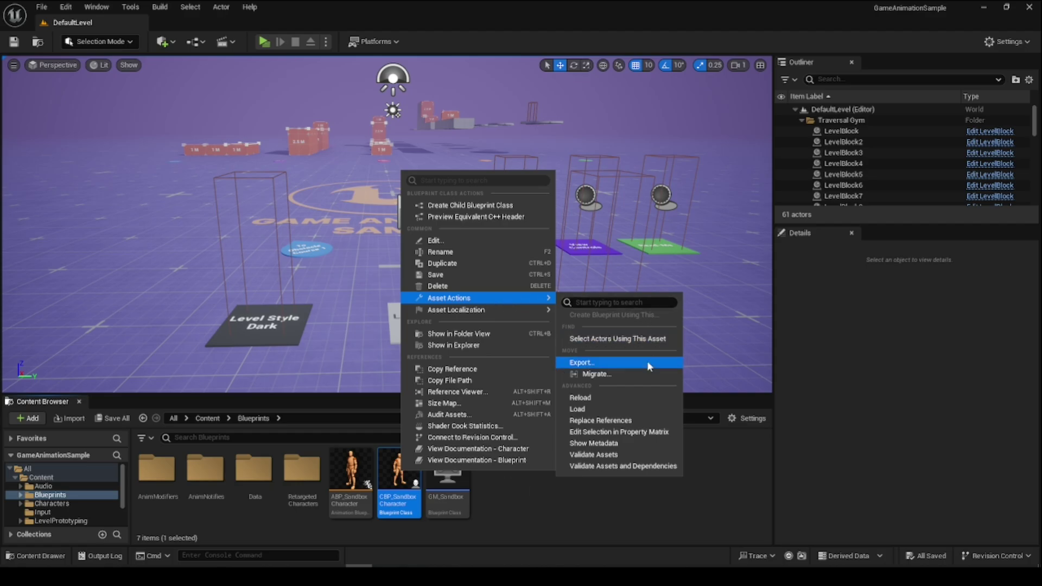
{"action": "left_click", "coordinate": [601, 392]}
{"action": "scroll", "coordinate": [482, 237], "scroll_direction": "down", "scroll_amount": 5}
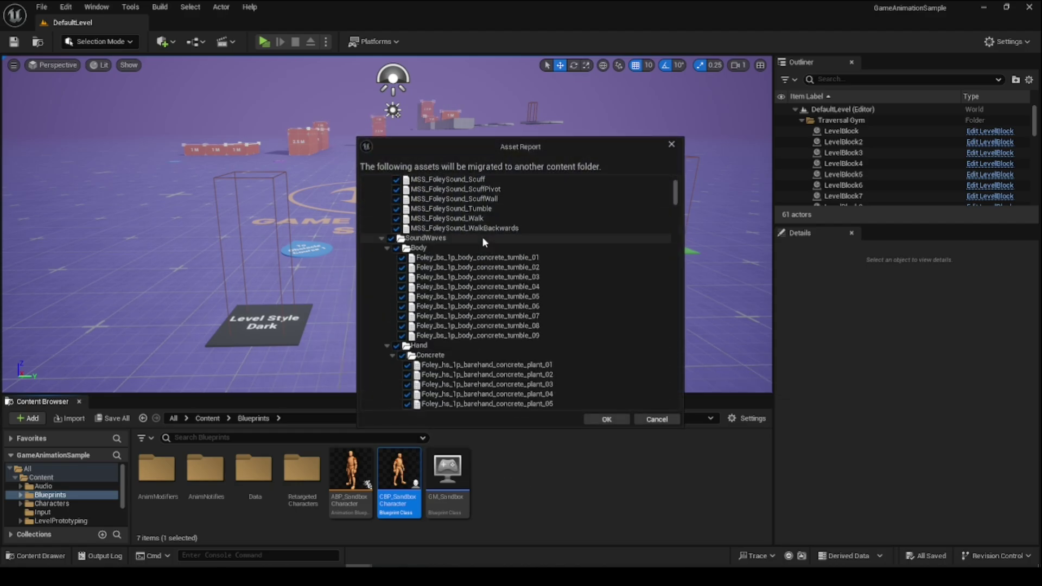
{"action": "scroll", "coordinate": [483, 237], "scroll_direction": "down", "scroll_amount": 5}
{"action": "scroll", "coordinate": [484, 242], "scroll_direction": "down", "scroll_amount": 5}
{"action": "scroll", "coordinate": [484, 242], "scroll_direction": "down", "scroll_amount": 3}
{"action": "scroll", "coordinate": [484, 242], "scroll_direction": "down", "scroll_amount": 5}
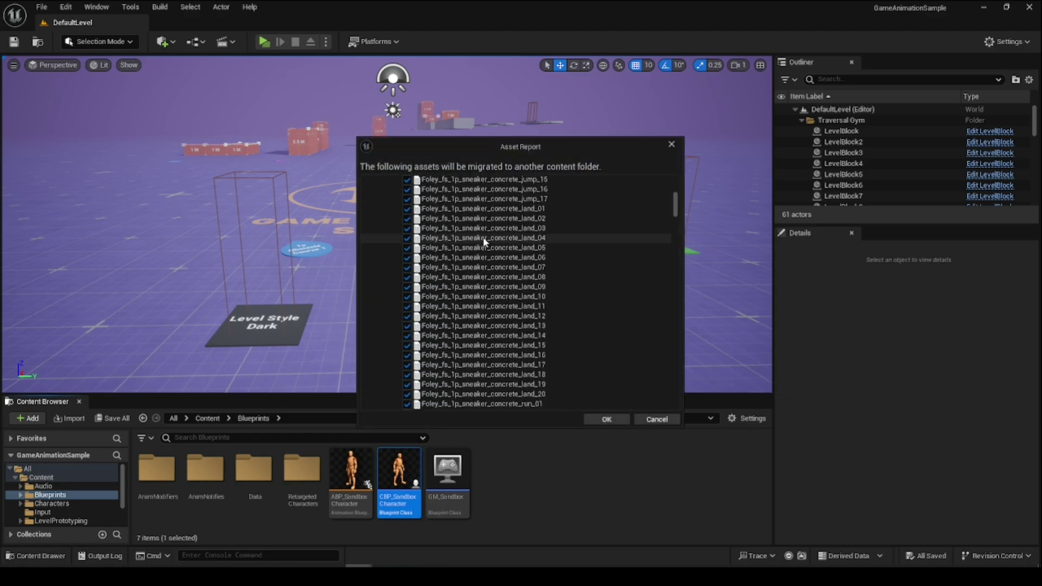
{"action": "scroll", "coordinate": [484, 241], "scroll_direction": "down", "scroll_amount": 5}
{"action": "scroll", "coordinate": [483, 236], "scroll_direction": "down", "scroll_amount": 2}
{"action": "scroll", "coordinate": [485, 237], "scroll_direction": "down", "scroll_amount": 2}
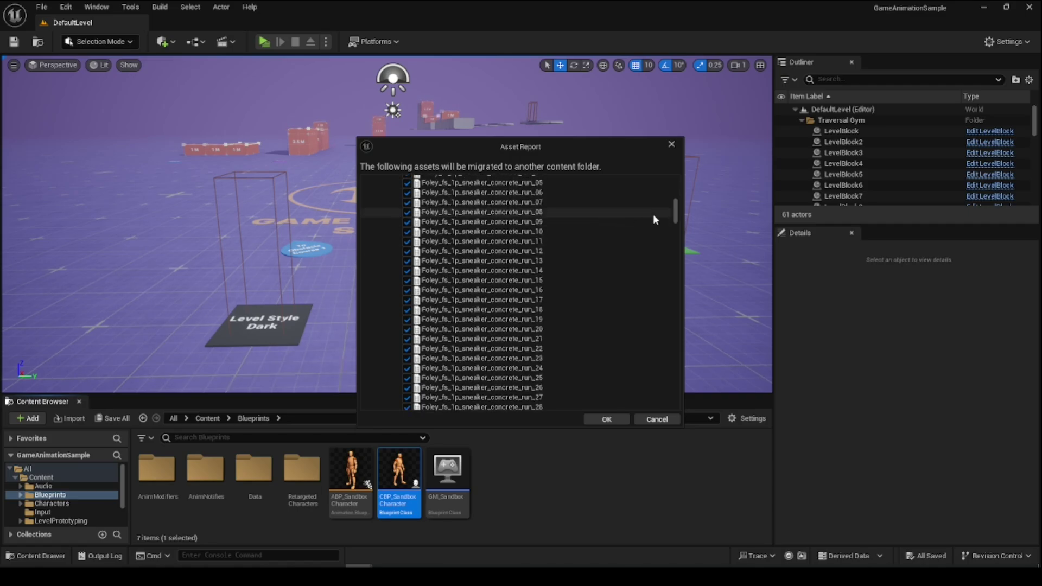
{"action": "left_click_drag", "start_coordinate": [677, 208], "coordinate": [681, 174]}
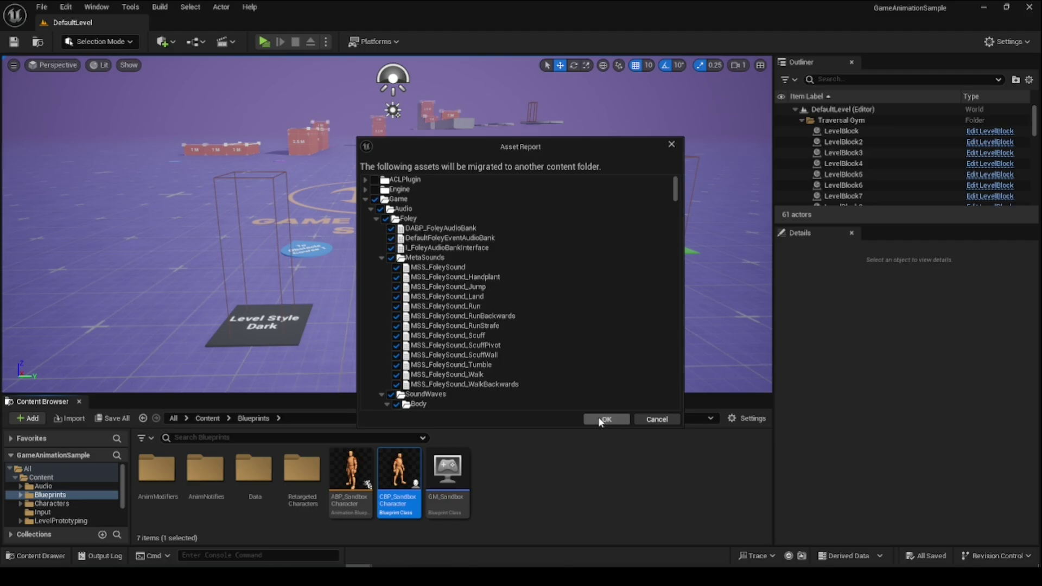
Accept the asset list, target SoulsLike's Content folder, and apply the overwrite answer to all.
{"action": "left_click", "coordinate": [602, 420]}
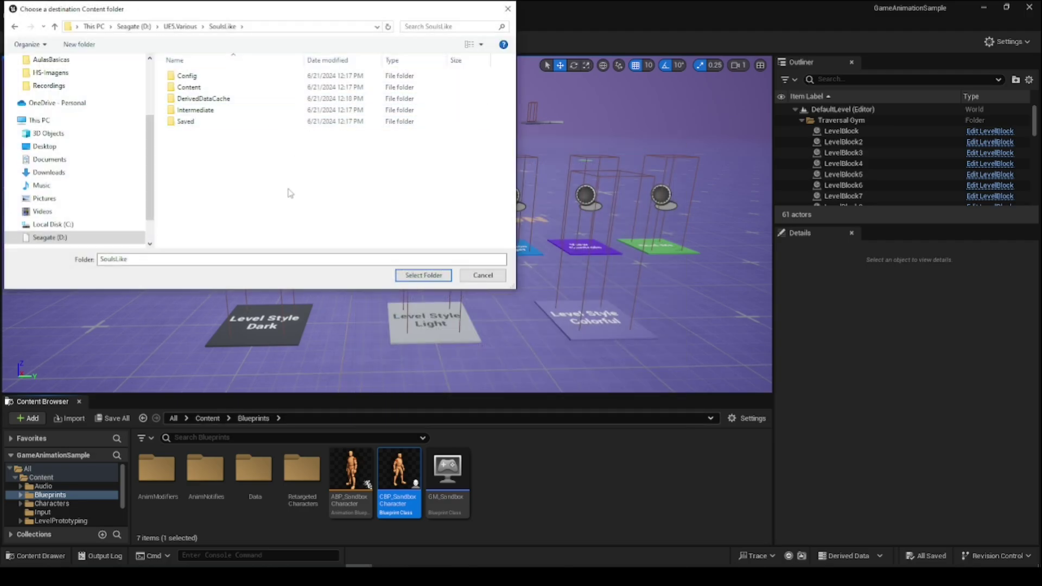
{"action": "left_click", "coordinate": [199, 88]}
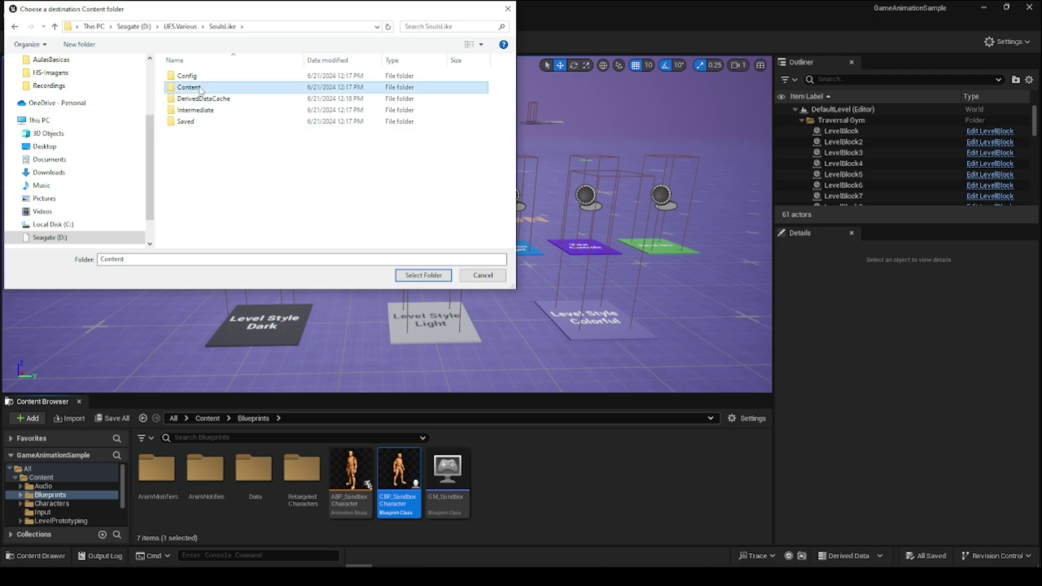
{"action": "left_click", "coordinate": [422, 275]}
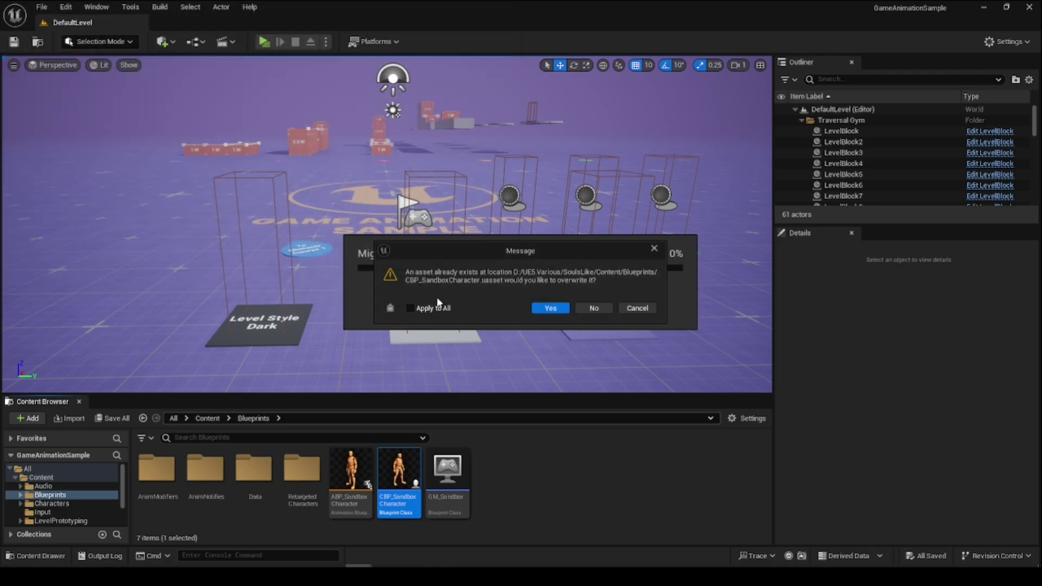
{"action": "left_click", "coordinate": [434, 307]}
Overwrite existing assets to finish migrating, then walk the character around the SoulsLike level and exit.
{"action": "left_click", "coordinate": [545, 309]}
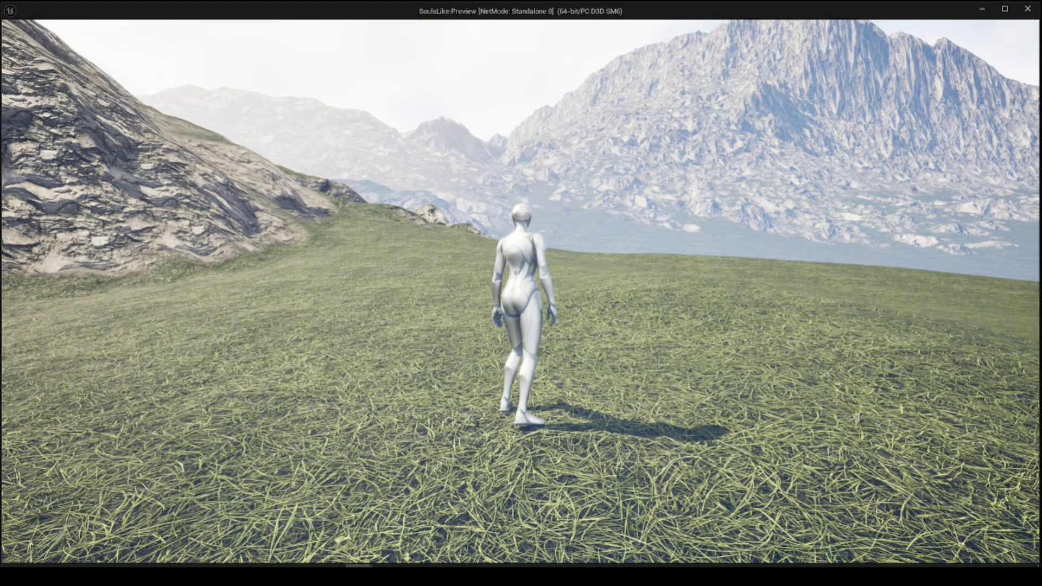
{"action": "key", "text": "w"}
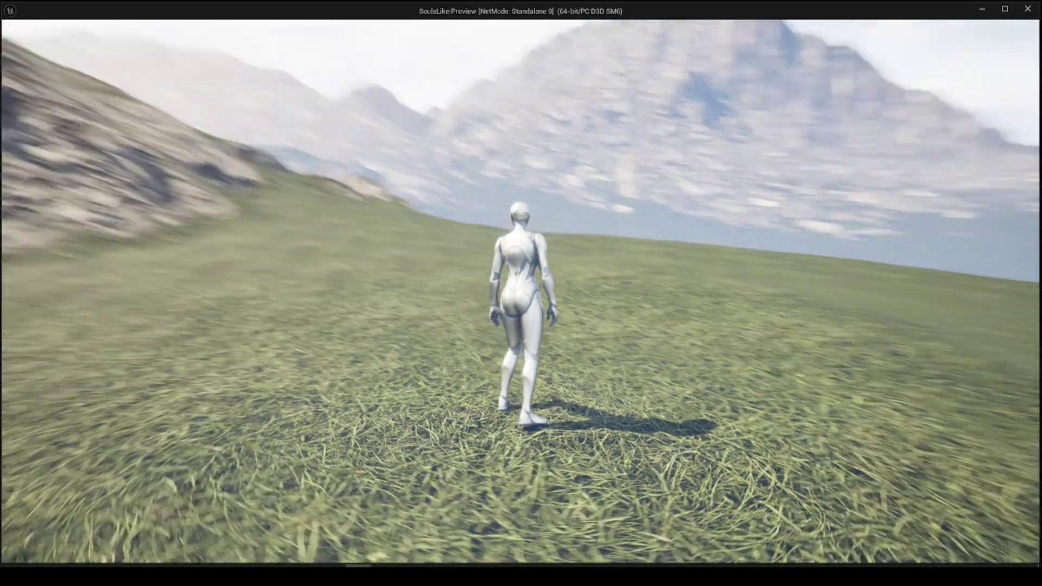
{"action": "key", "text": "w"}
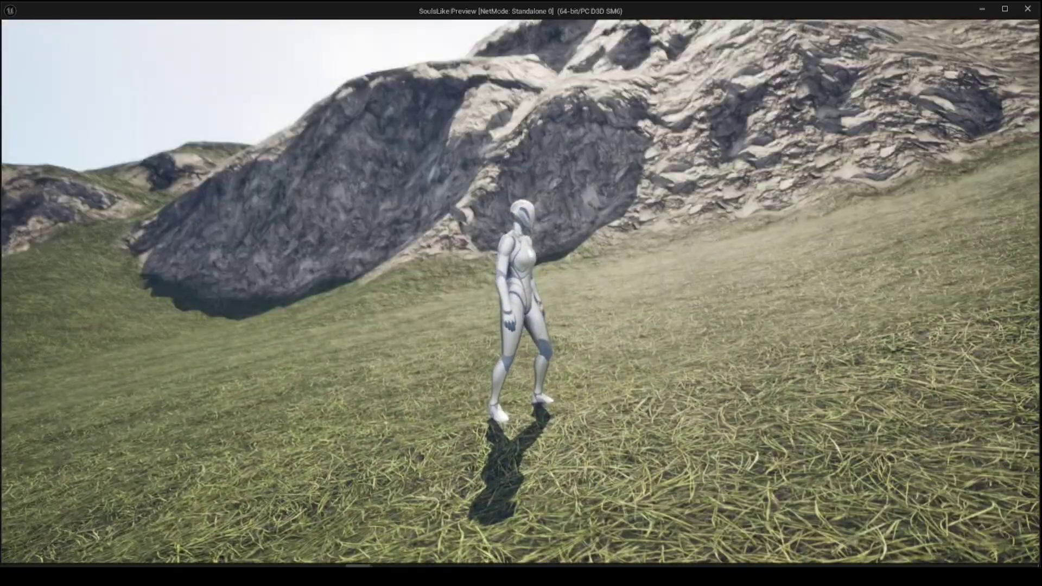
{"action": "key", "text": "w"}
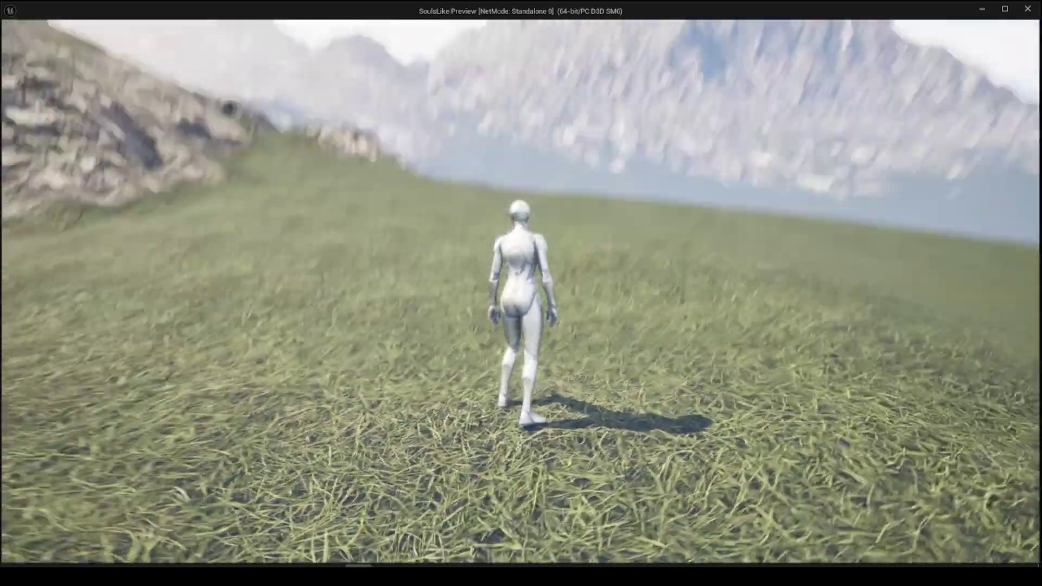
{"action": "key", "text": "w"}
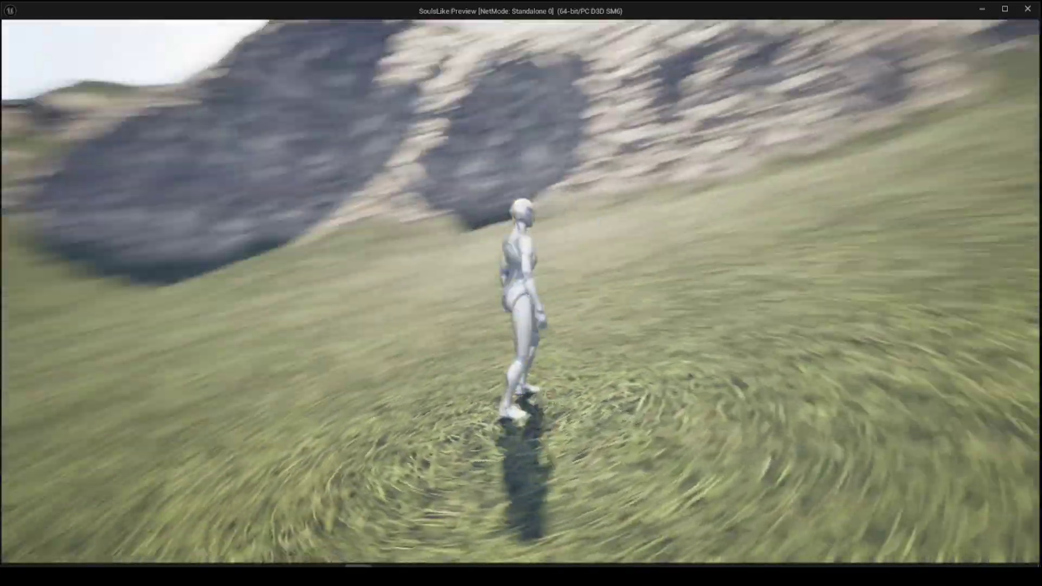
{"action": "key", "text": "Escape"}
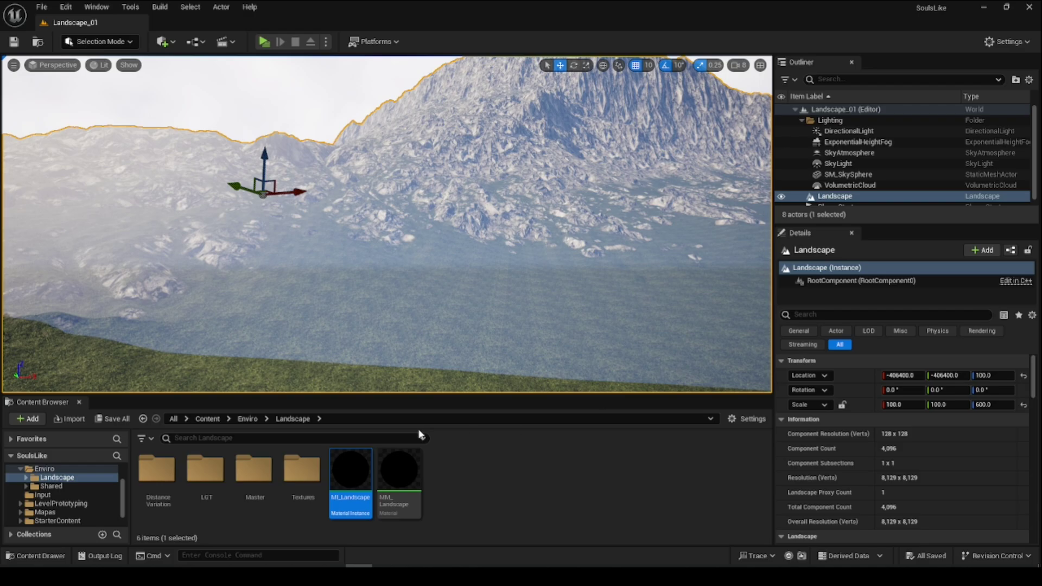
Confirm CBP_SandboxCharacter now appears in SoulsLike's Blueprints folder.
{"action": "scroll", "coordinate": [63, 480], "scroll_direction": "up", "scroll_amount": 3}
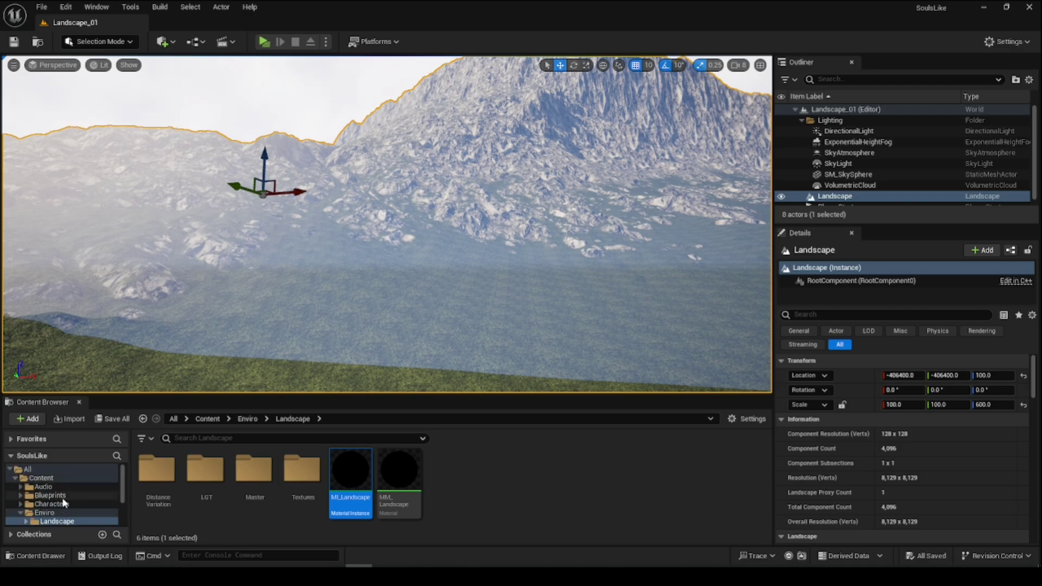
{"action": "left_click", "coordinate": [50, 494]}
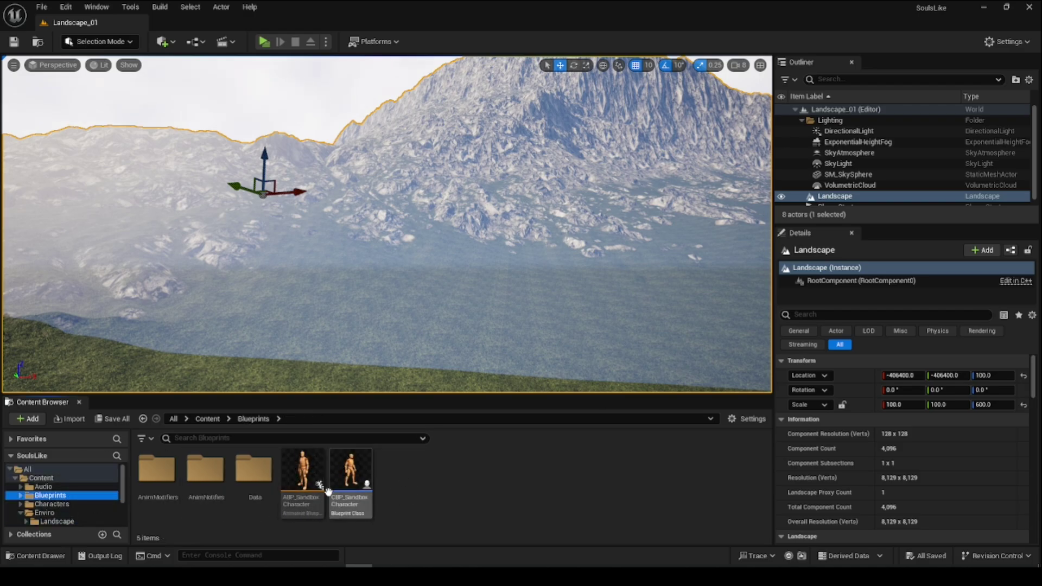
{"action": "left_click", "coordinate": [351, 470]}
{"action": "left_click", "coordinate": [415, 480]}
Open the Plugins manager from the Edit menu.
{"action": "right_click_drag", "start_coordinate": [380, 217], "coordinate": [429, 241]}
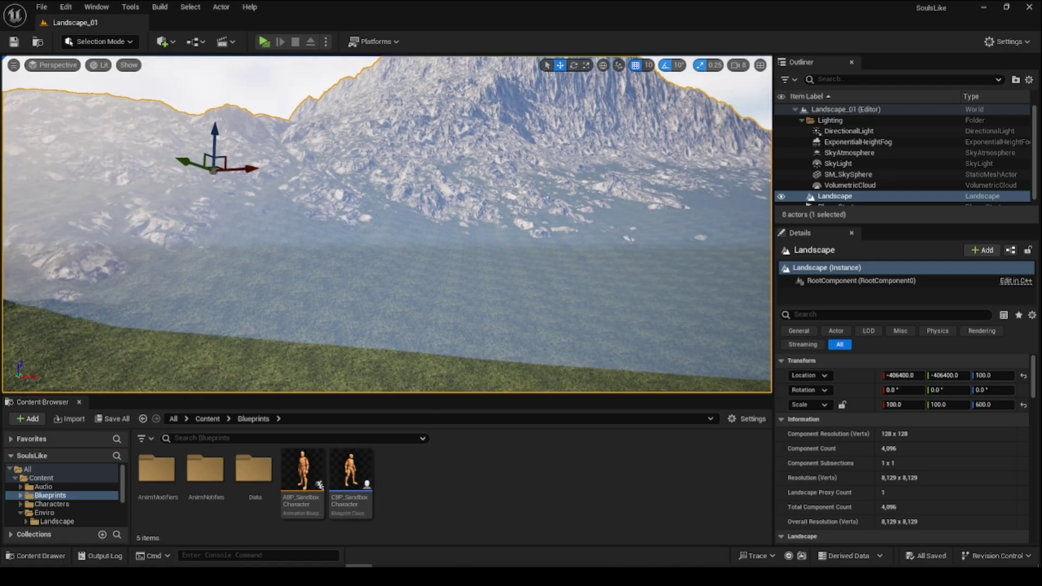
{"action": "left_click", "coordinate": [66, 7]}
{"action": "left_click", "coordinate": [94, 187]}
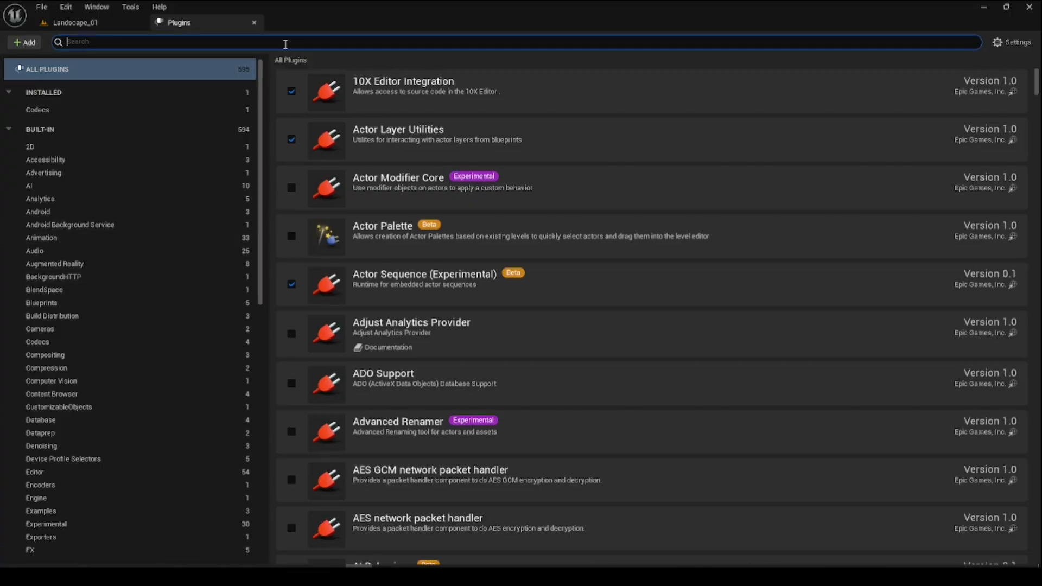
Enable the Motion Trajectory and Pose Search plugins.
{"action": "type", "text": "motion t"}
{"action": "type", "text": "ran"}
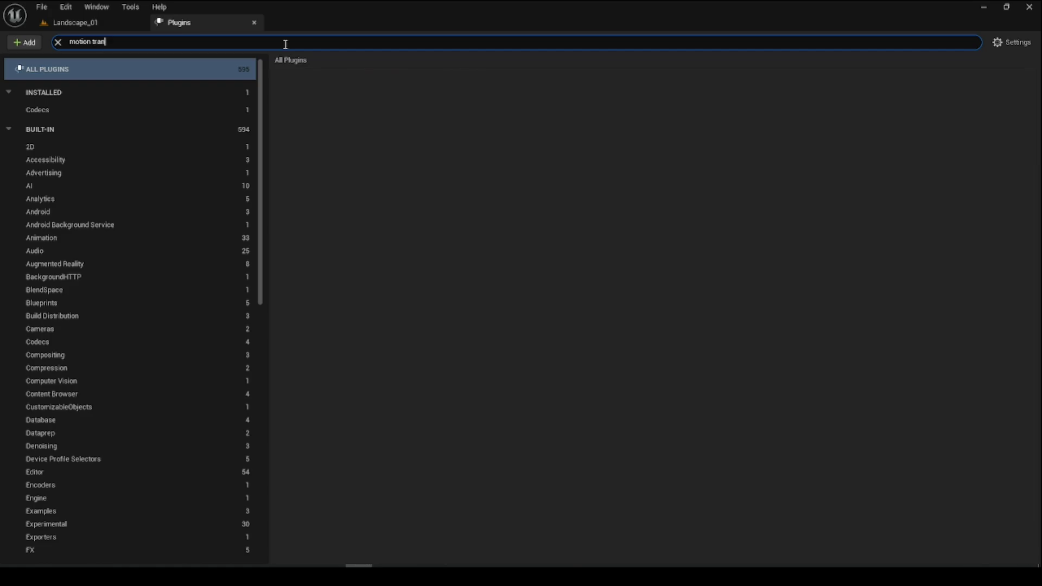
{"action": "left_click", "coordinate": [292, 91]}
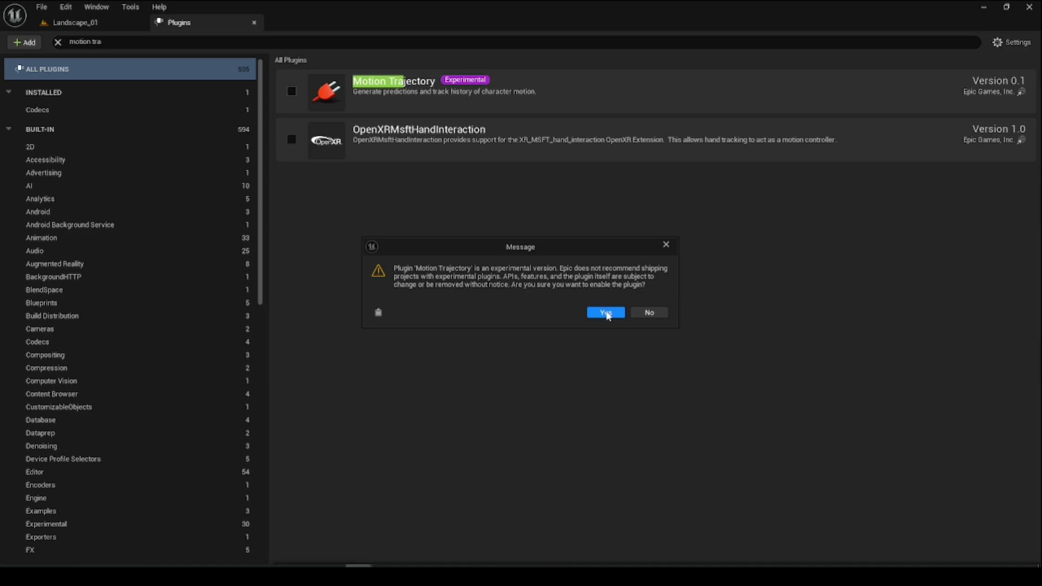
{"action": "left_click", "coordinate": [607, 313]}
{"action": "left_click", "coordinate": [127, 41]}
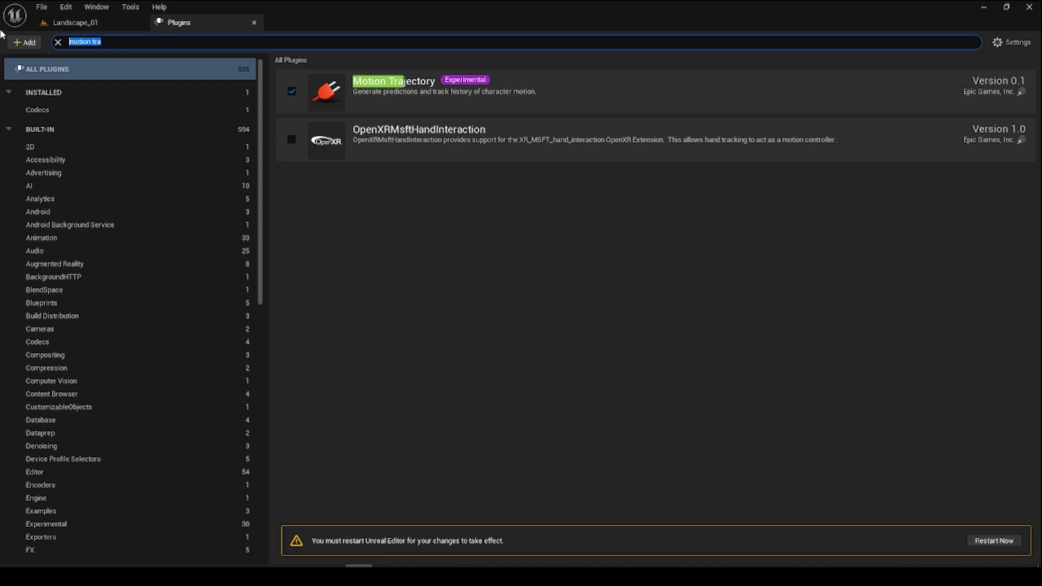
{"action": "type", "text": "~p"}
{"action": "type", "text": "ose search"}
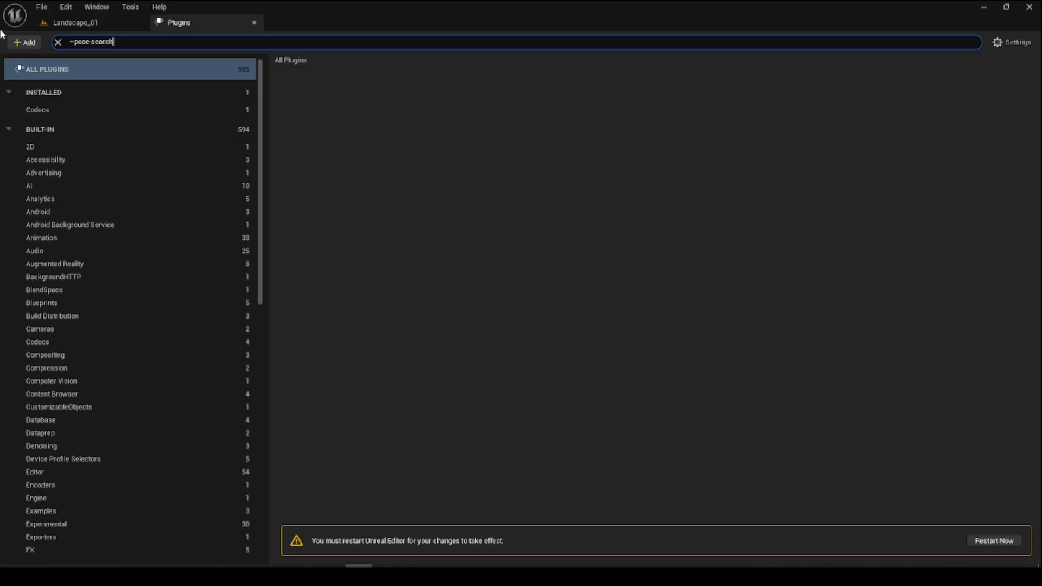
{"action": "key", "text": "BackSpace"}
{"action": "key", "text": "BackSpace"}
{"action": "key", "text": "BackSpace"}
{"action": "key", "text": "BackSpace"}
{"action": "key", "text": "BackSpace"}
{"action": "key", "text": "BackSpace"}
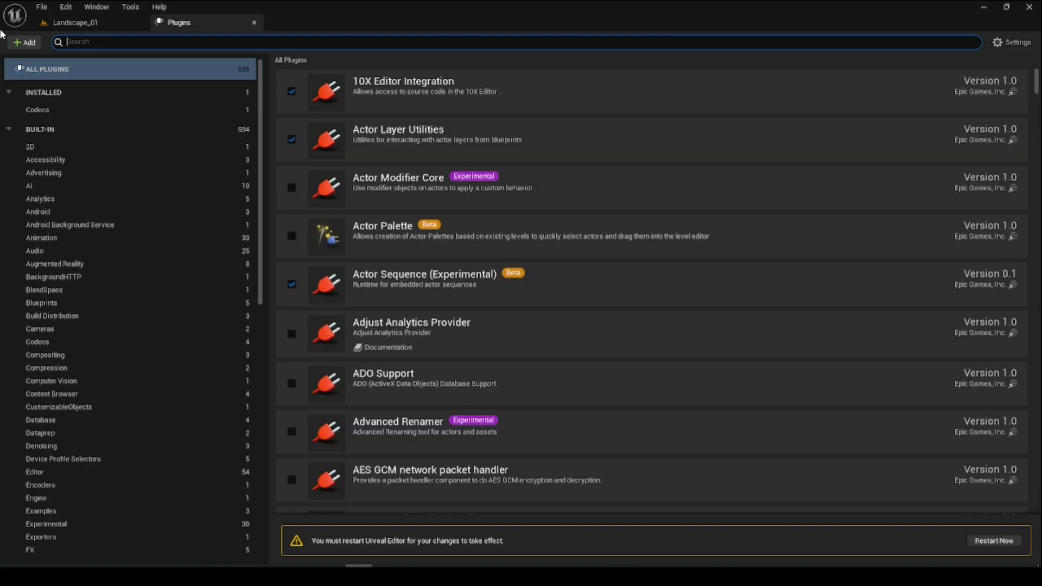
{"action": "type", "text": "pose se"}
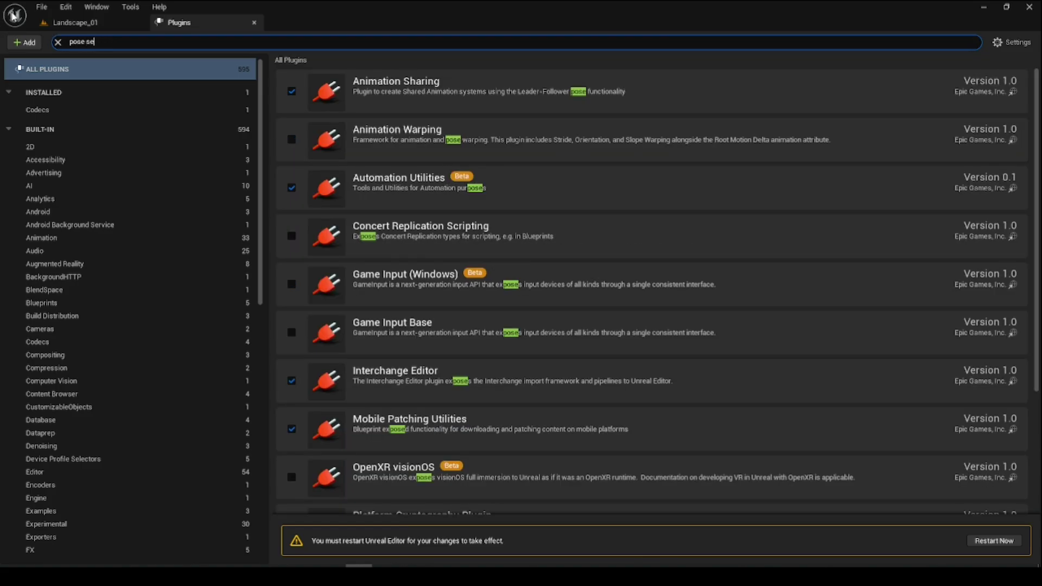
{"action": "type", "text": "a"}
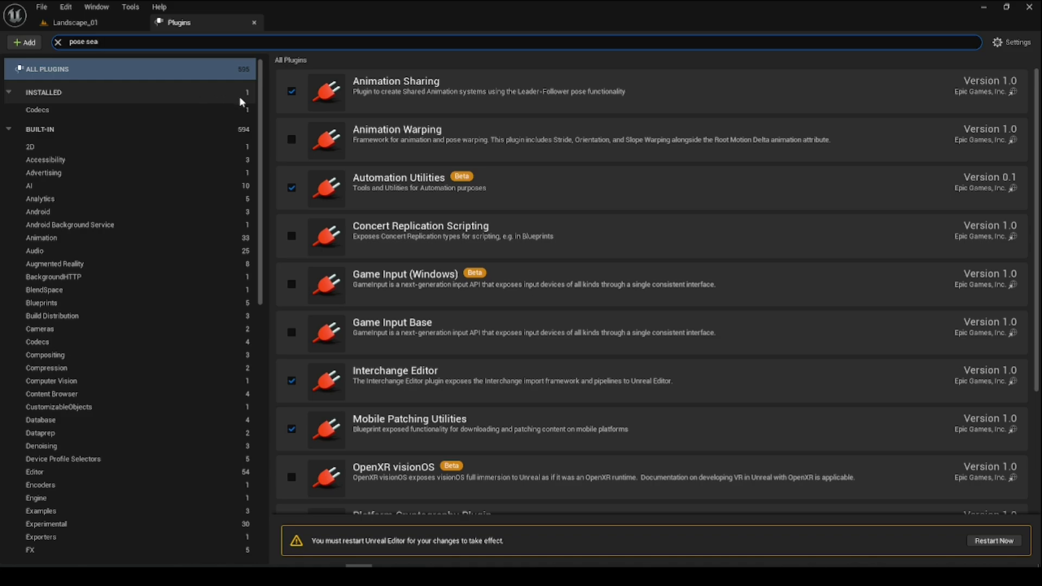
{"action": "left_click", "coordinate": [292, 91]}
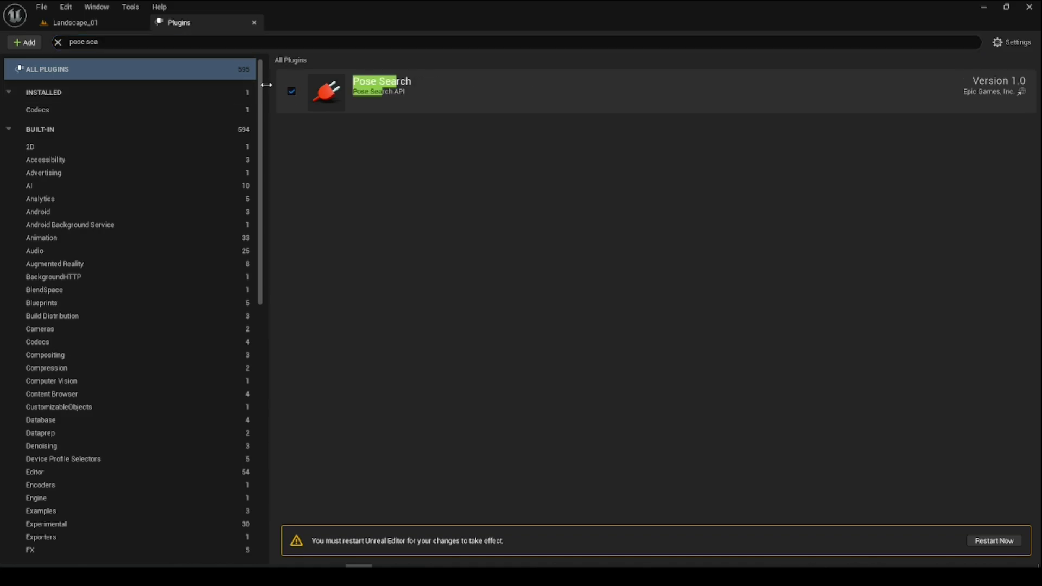
Enable the Motion Warping and Animation Warping plugins.
{"action": "left_click", "coordinate": [102, 42]}
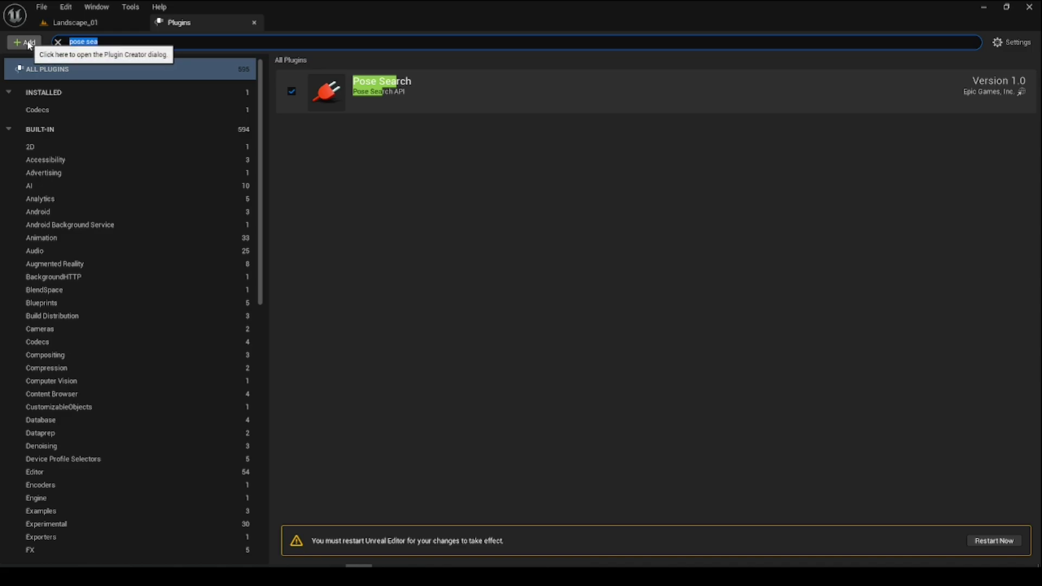
{"action": "type", "text": "moti"}
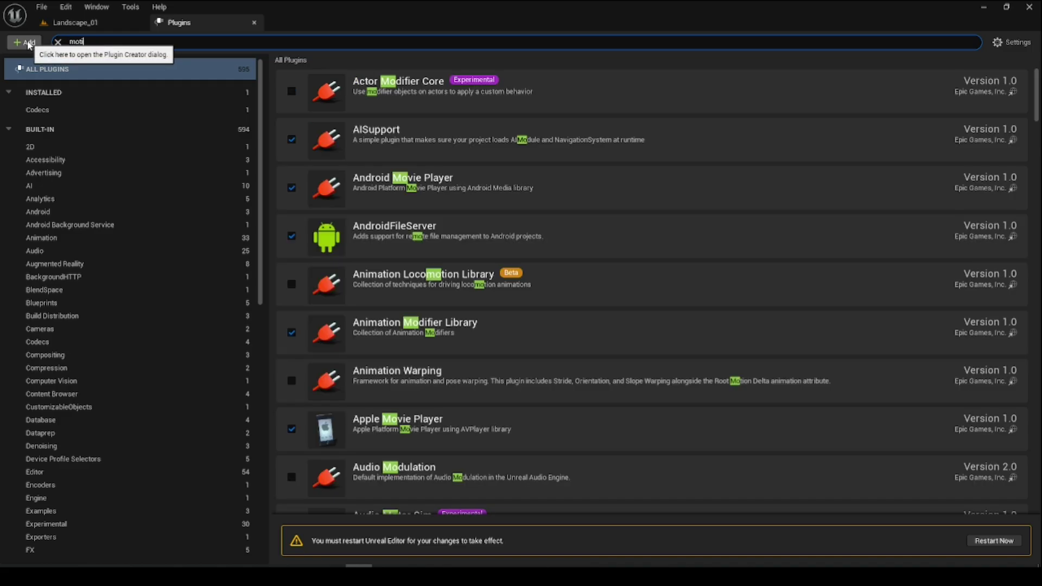
{"action": "type", "text": "on war"}
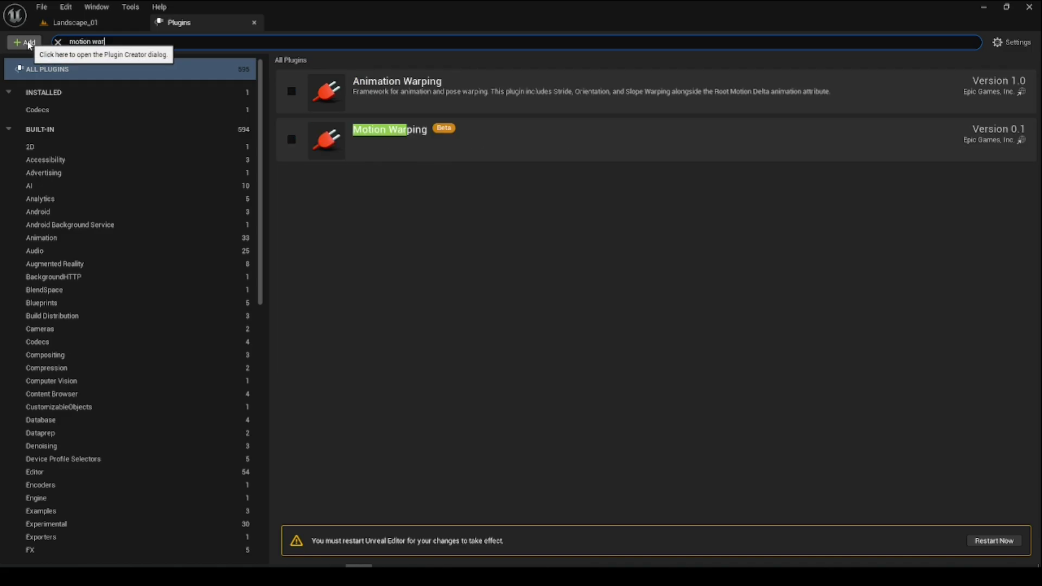
{"action": "left_click", "coordinate": [292, 139]}
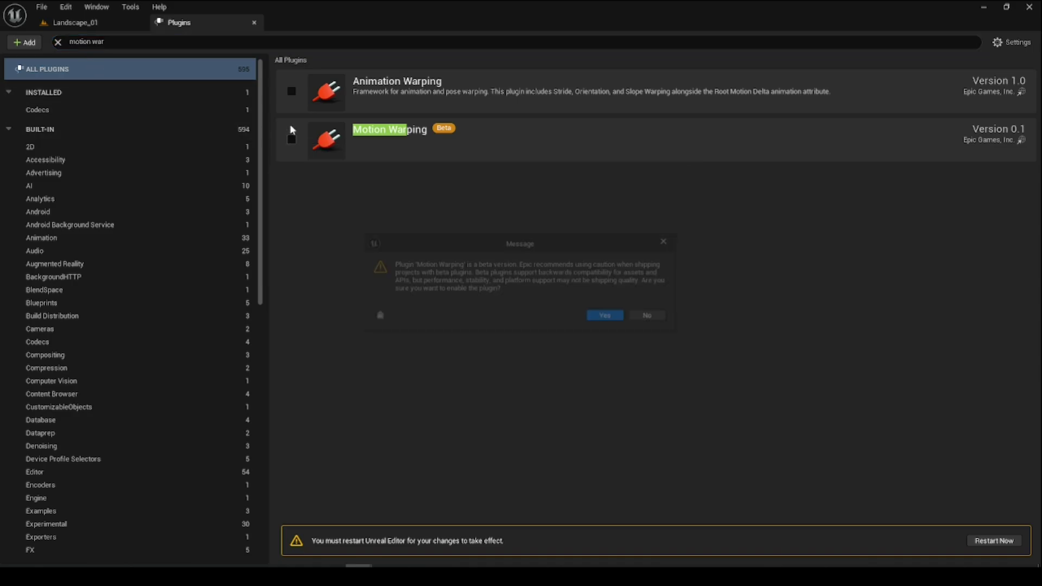
{"action": "left_click", "coordinate": [607, 316]}
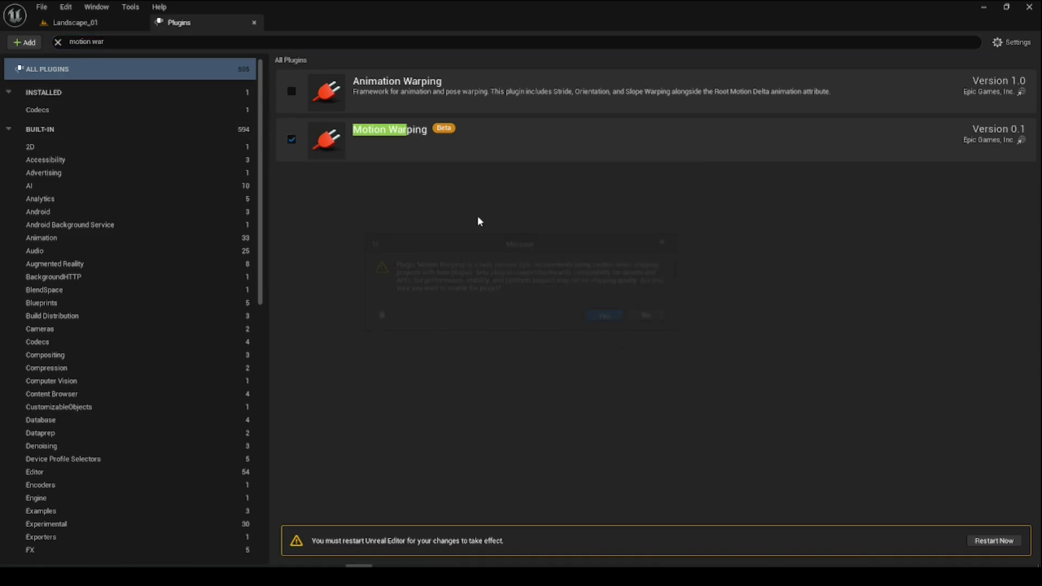
{"action": "left_click", "coordinate": [295, 93]}
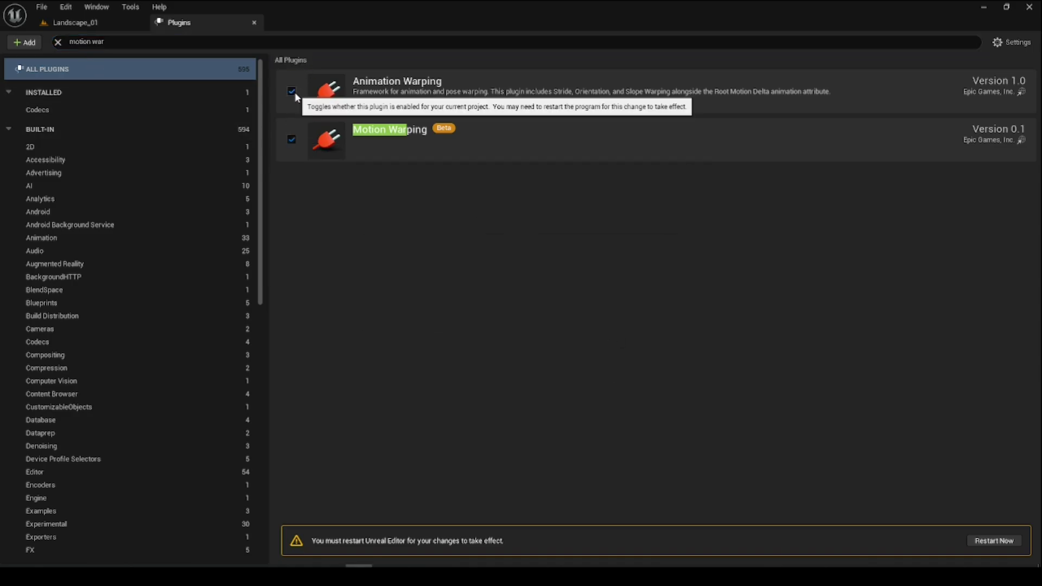
Enable the beta Chooser plugin.
{"action": "left_click_drag", "start_coordinate": [153, 44], "coordinate": [34, 39]}
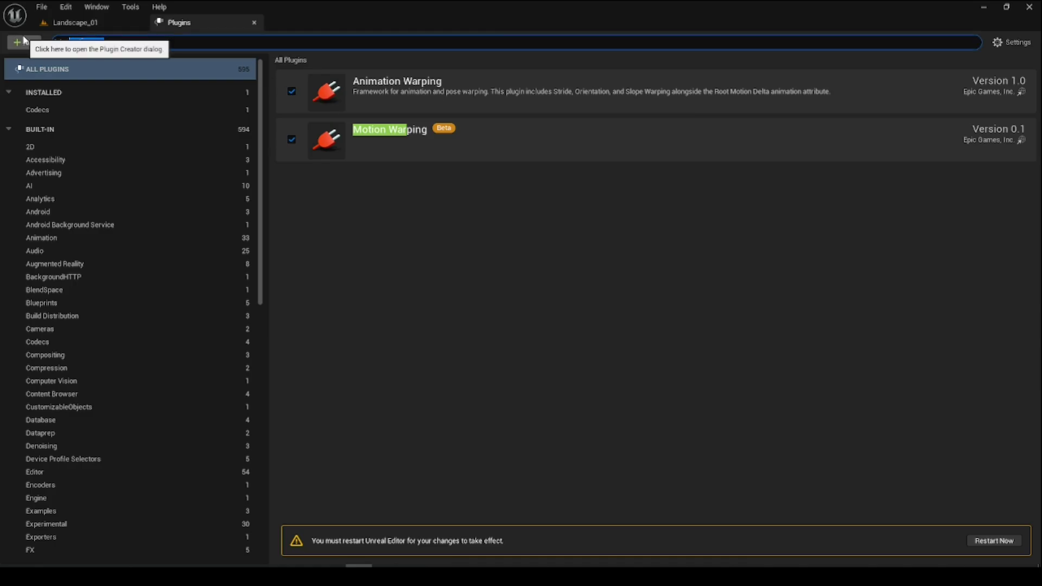
{"action": "key", "text": "BackSpace"}
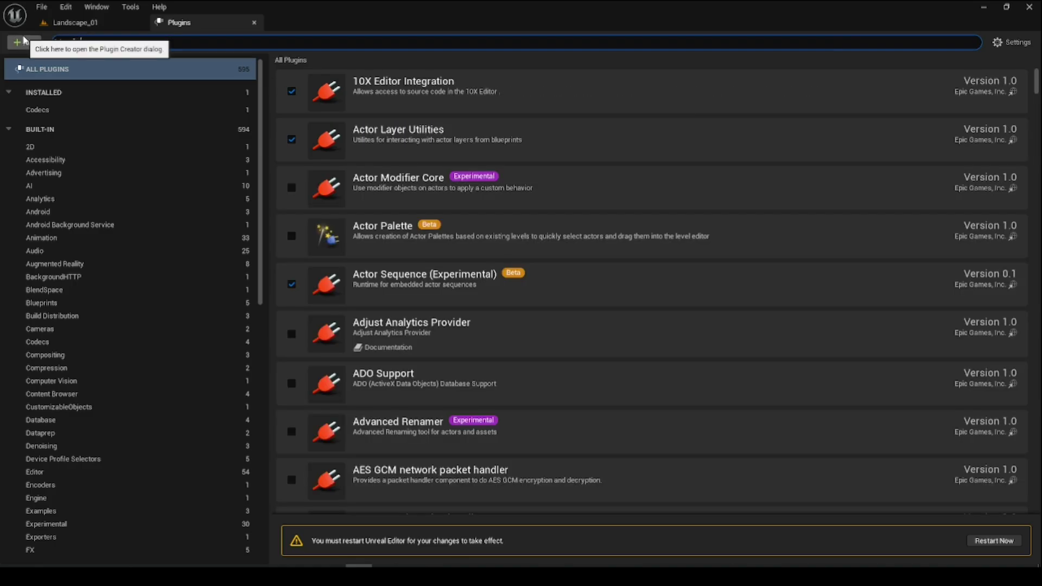
{"action": "type", "text": "choose"}
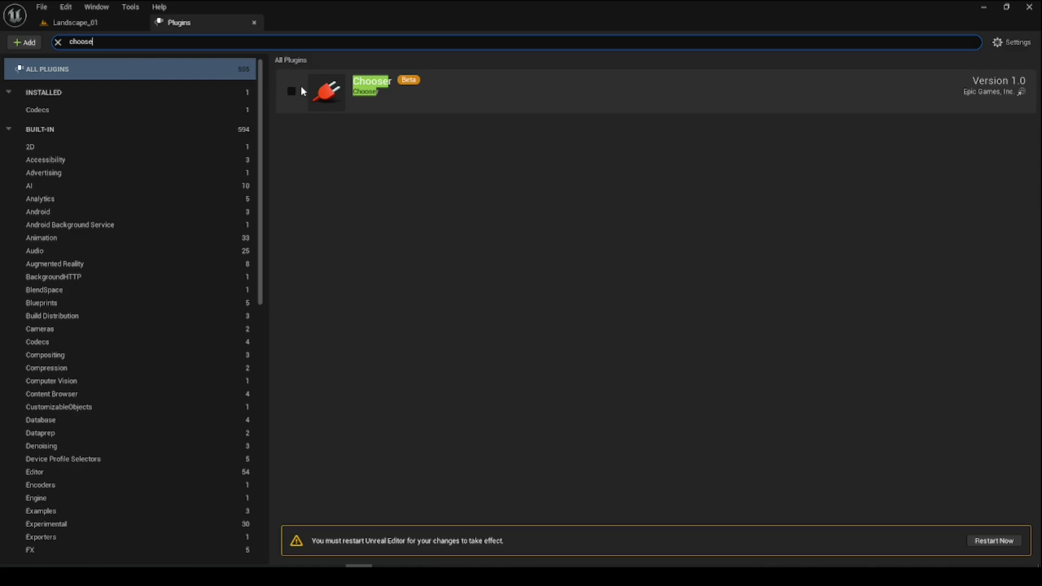
{"action": "left_click", "coordinate": [291, 90]}
{"action": "left_click", "coordinate": [606, 319]}
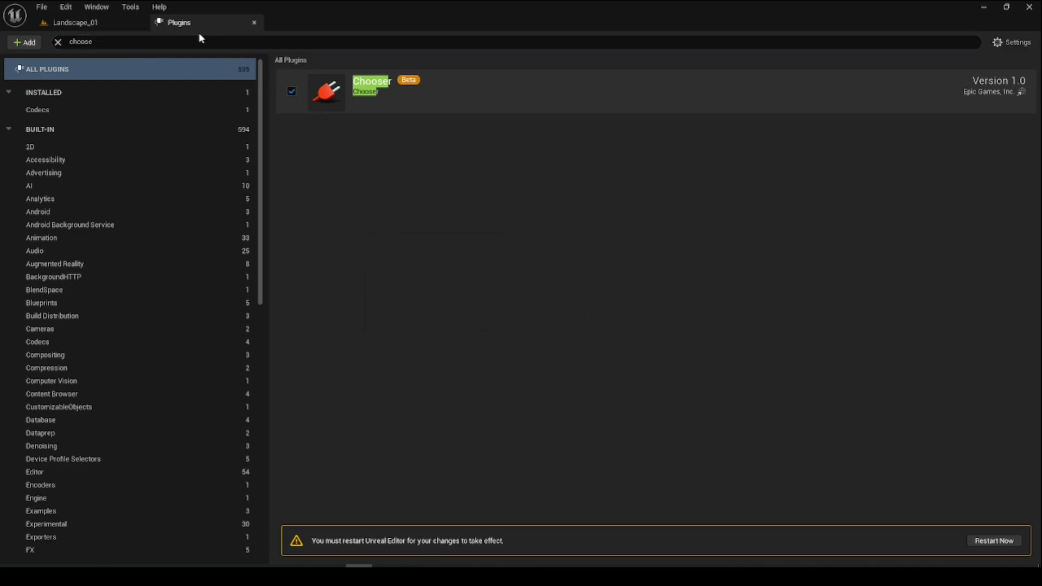
Enable the Animation Locomotion Library and Deformer Graph plugins, accepting the beta warnings.
{"action": "left_click", "coordinate": [199, 40]}
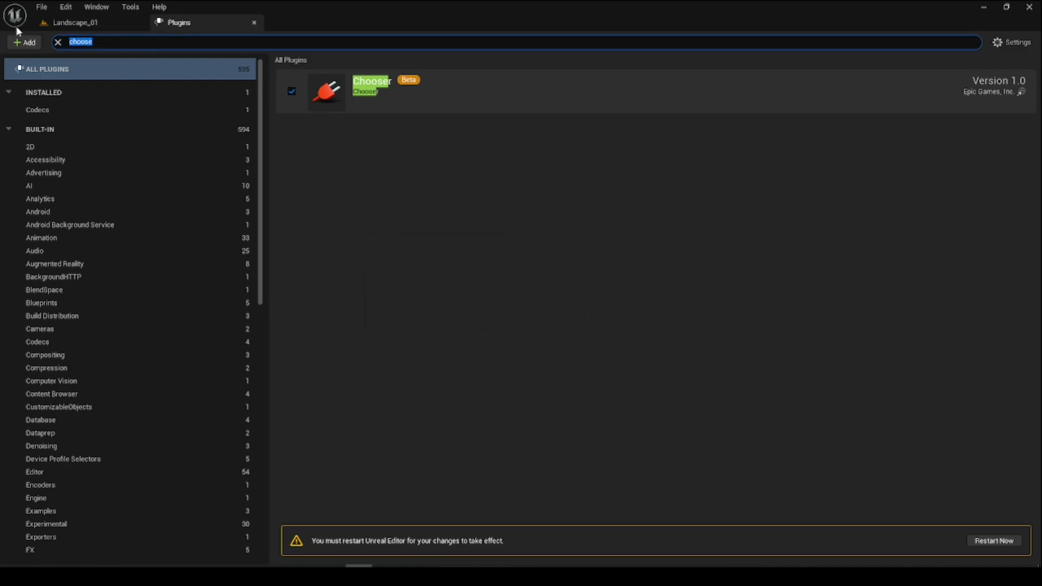
{"action": "type", "text": "loco"}
{"action": "type", "text": "motion"}
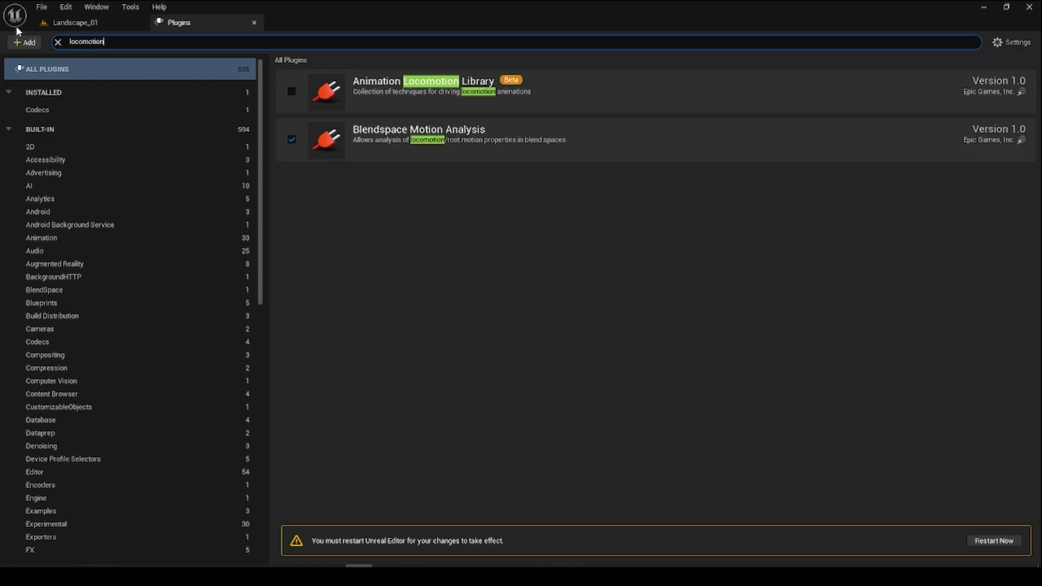
{"action": "left_click", "coordinate": [292, 92]}
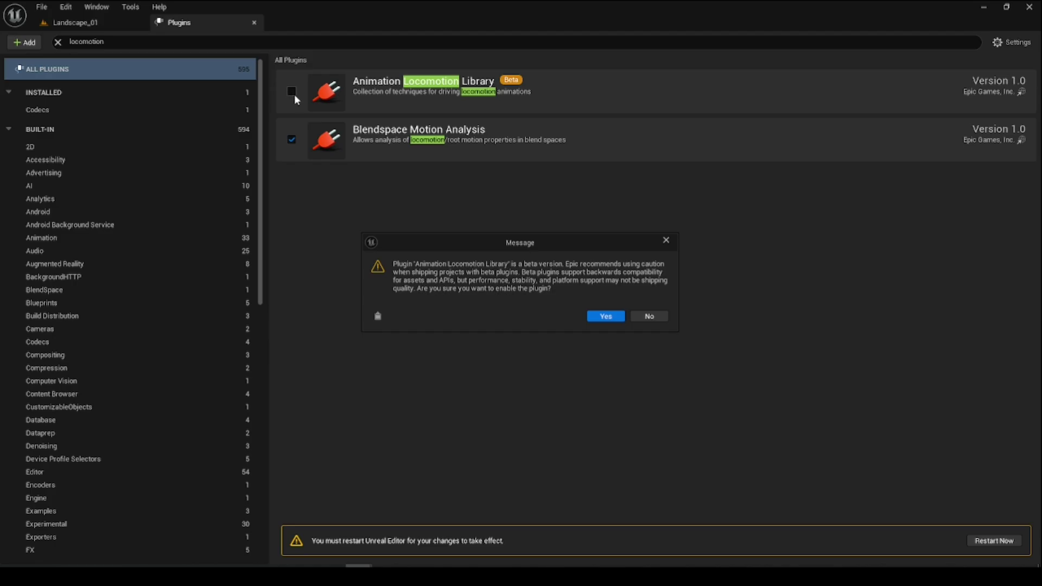
{"action": "left_click", "coordinate": [605, 316]}
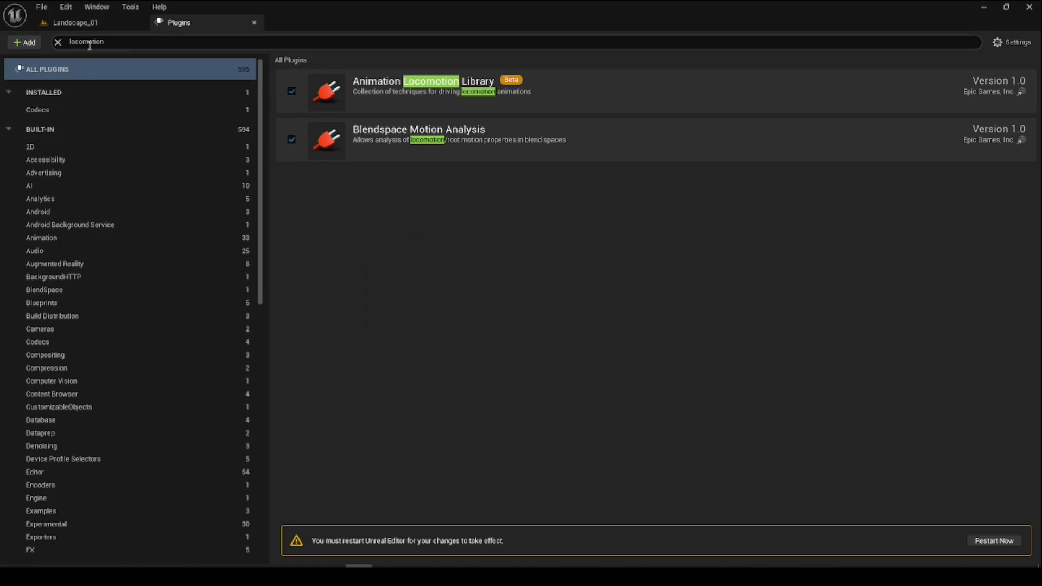
{"action": "left_click", "coordinate": [111, 41]}
{"action": "type", "text": "deform"}
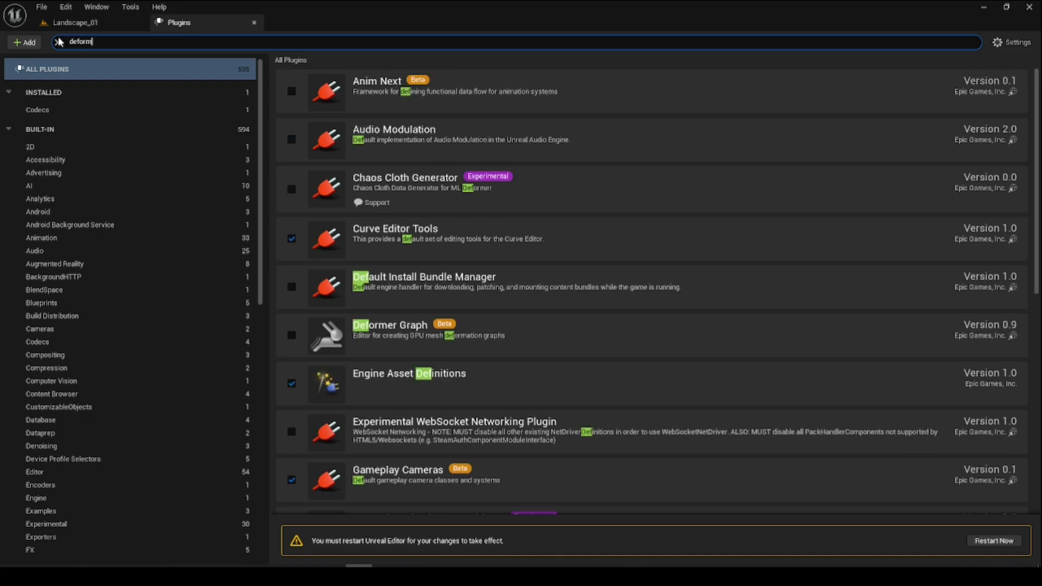
{"action": "type", "text": "er"}
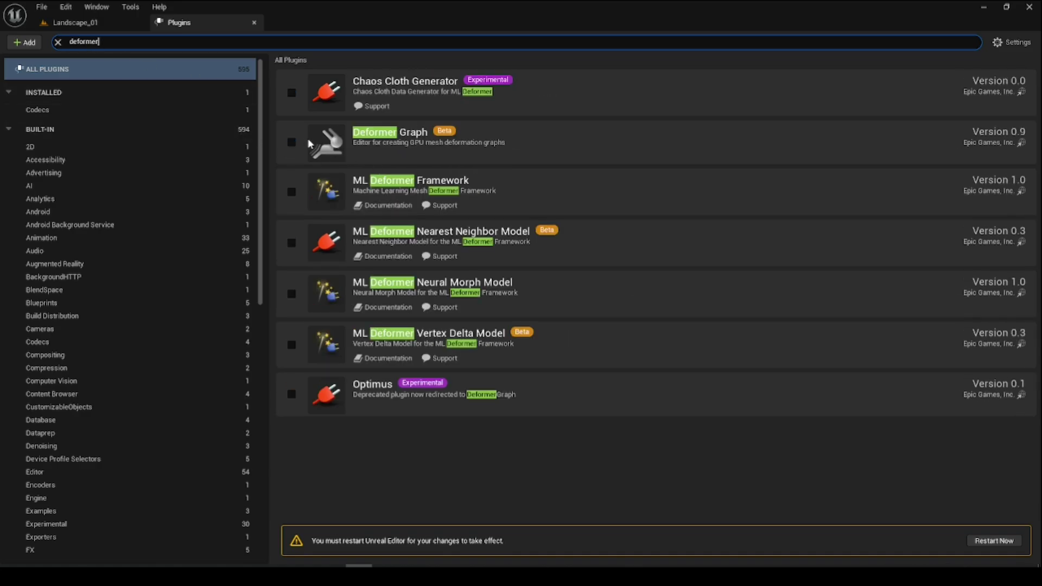
{"action": "left_click", "coordinate": [291, 143]}
{"action": "left_click", "coordinate": [606, 316]}
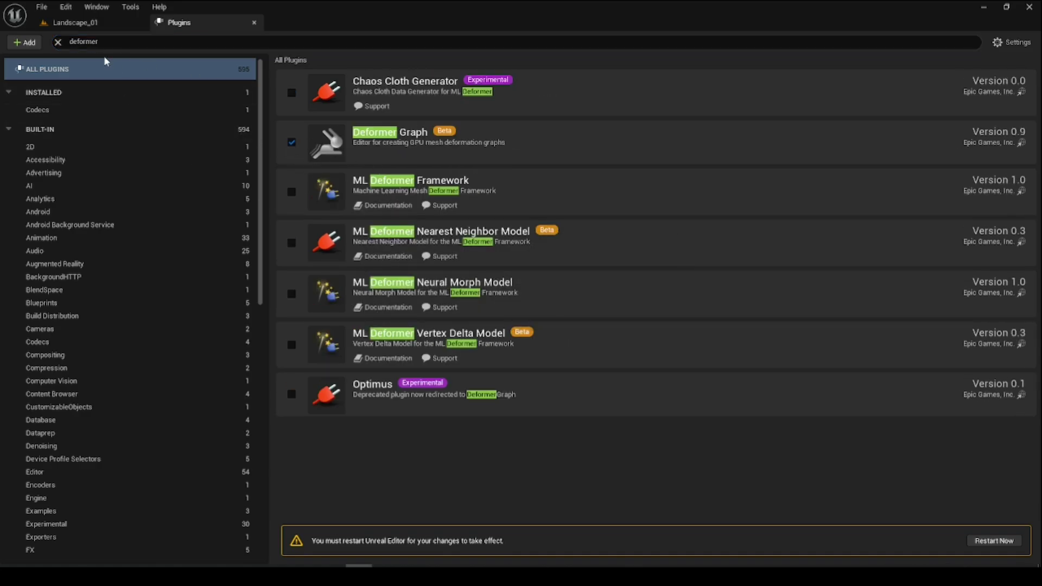
Close the Plugins tab and browse to the ThirdPerson folder with its Blueprints, Input and Maps subfolders.
{"action": "left_click", "coordinate": [256, 24]}
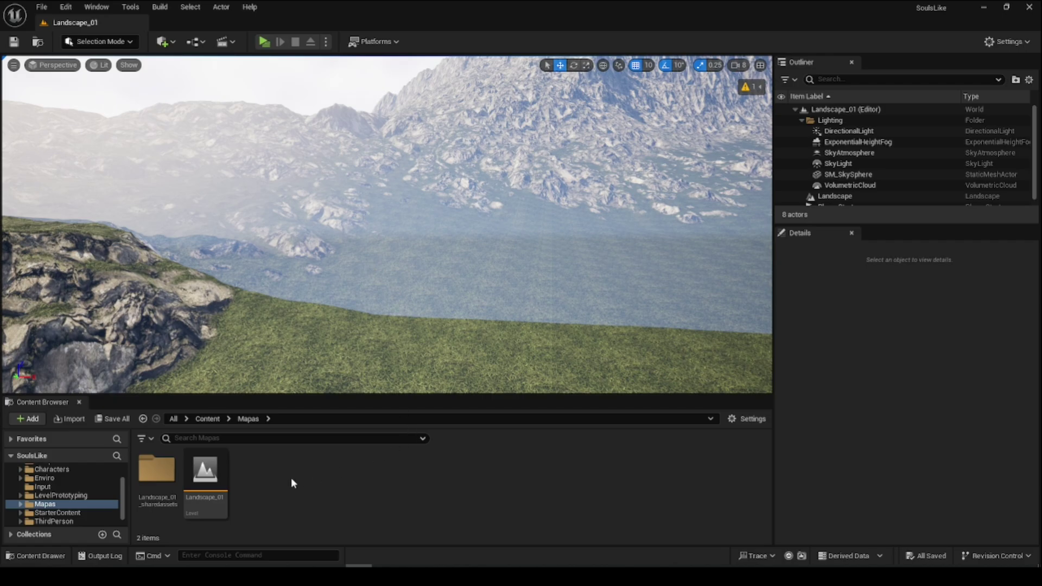
{"action": "scroll", "coordinate": [70, 489], "scroll_direction": "down", "scroll_amount": 1}
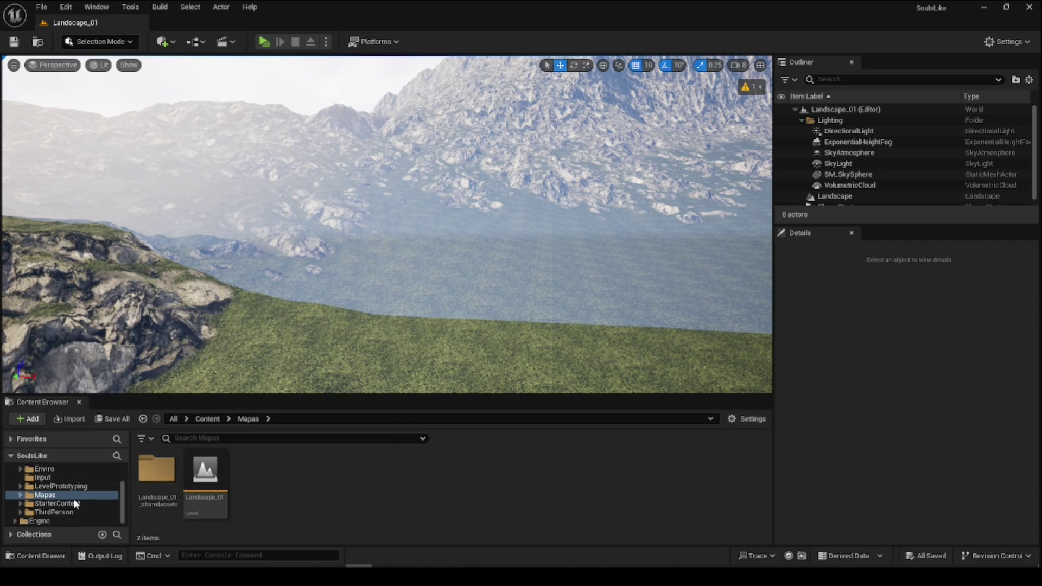
{"action": "left_click", "coordinate": [74, 511]}
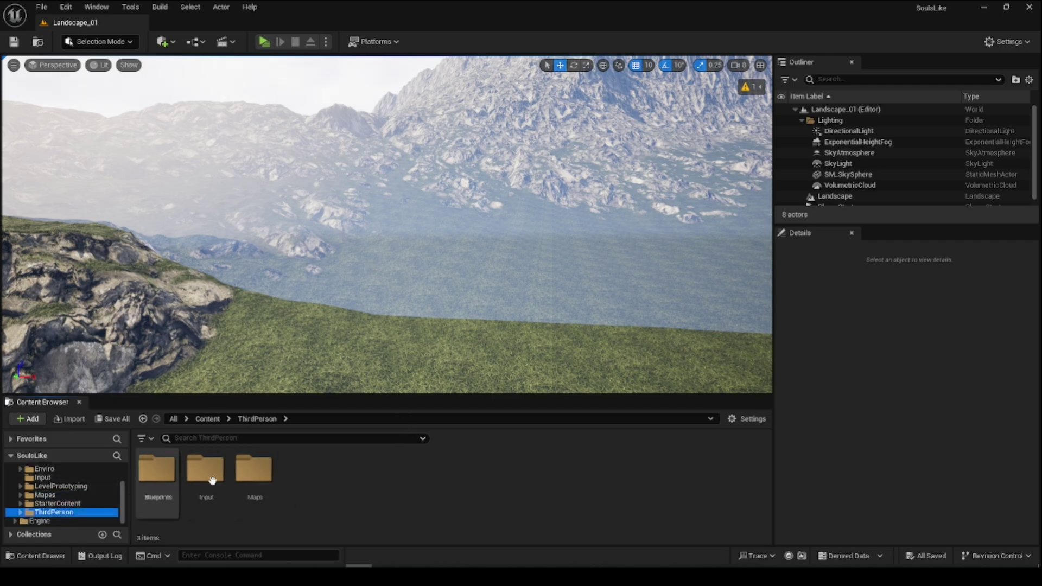
{"action": "left_click", "coordinate": [353, 477]}
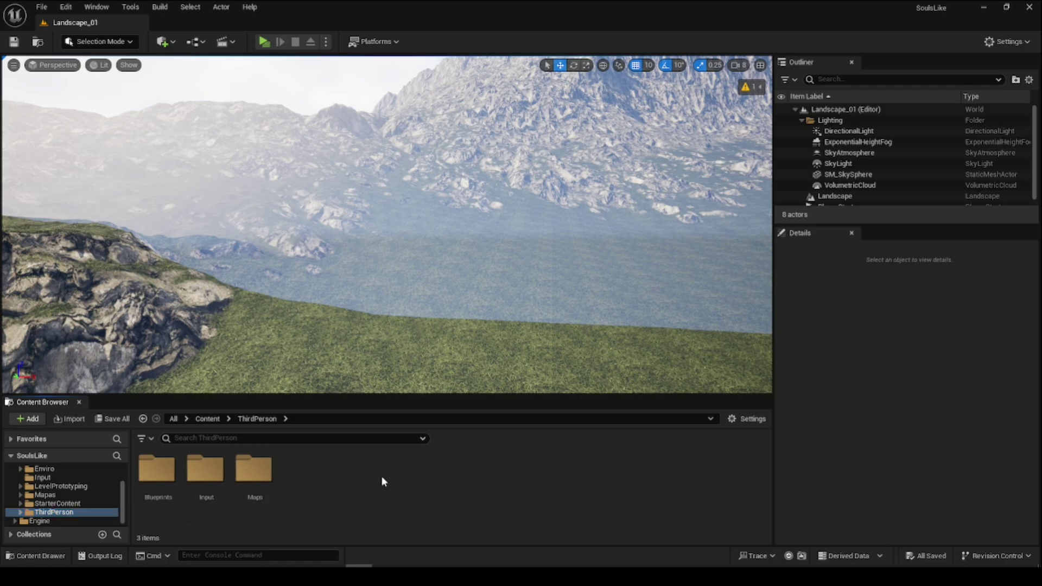
Create a Game Mode Blueprint class in ThirdPerson named GM_AnimSample.
{"action": "right_click", "coordinate": [333, 476]}
{"action": "mouse_move", "coordinate": [374, 461]}
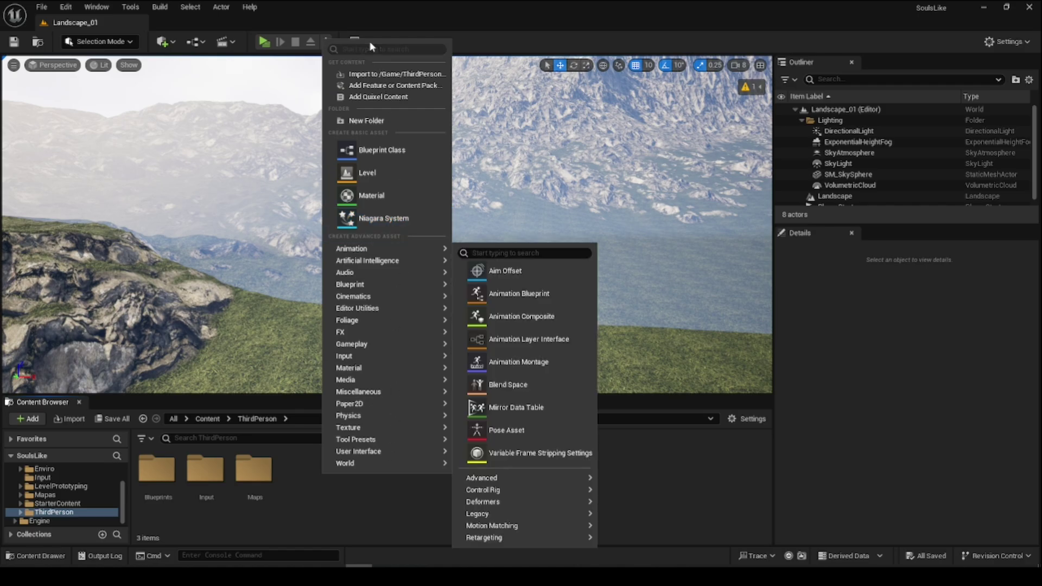
{"action": "left_click", "coordinate": [380, 150]}
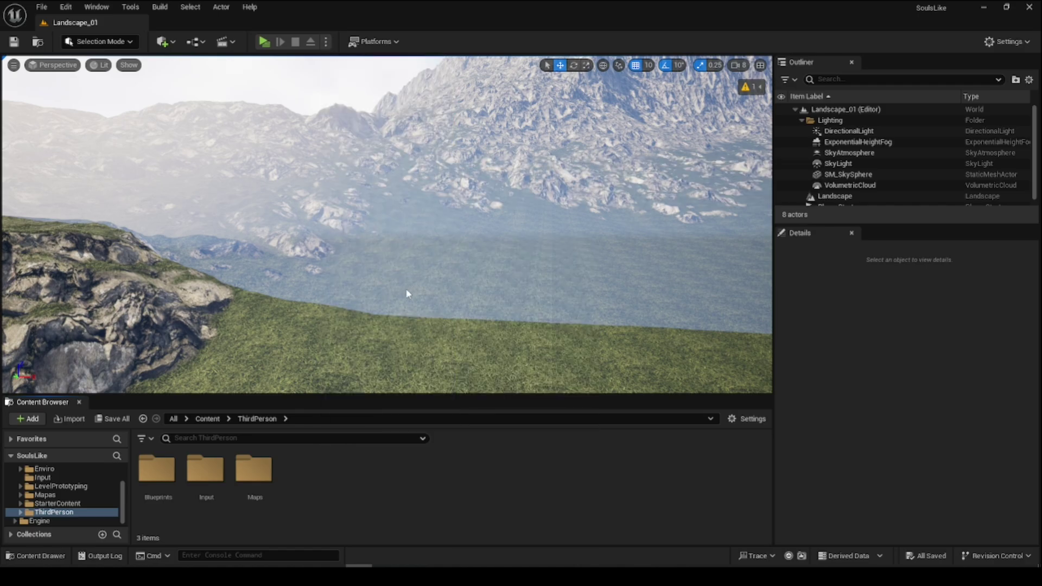
{"action": "left_click", "coordinate": [424, 294]}
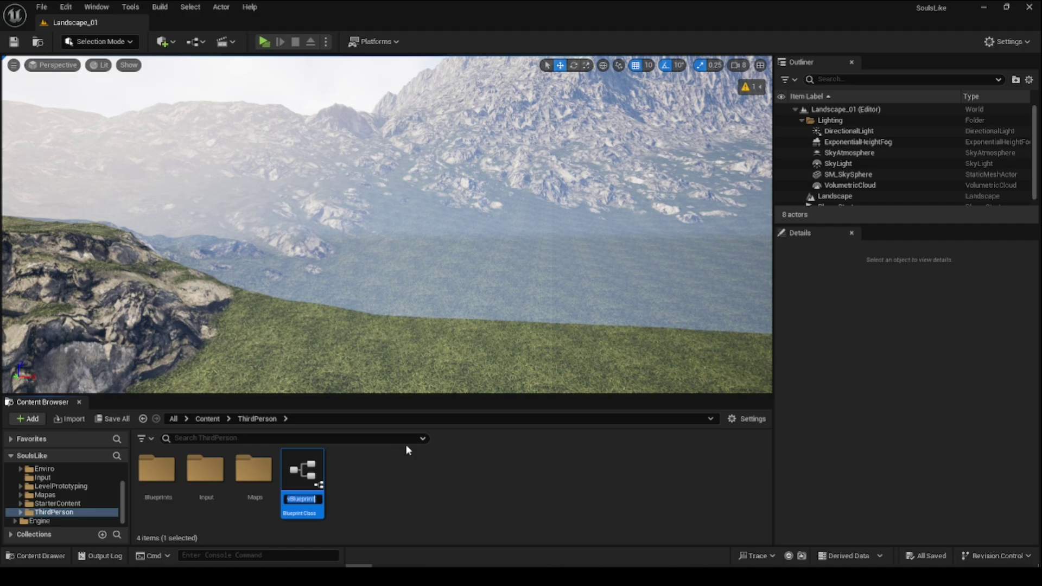
{"action": "type", "text": "BP_G"}
{"action": "key", "text": "BackSpace"}
{"action": "key", "text": "BackSpace"}
{"action": "key", "text": "BackSpace"}
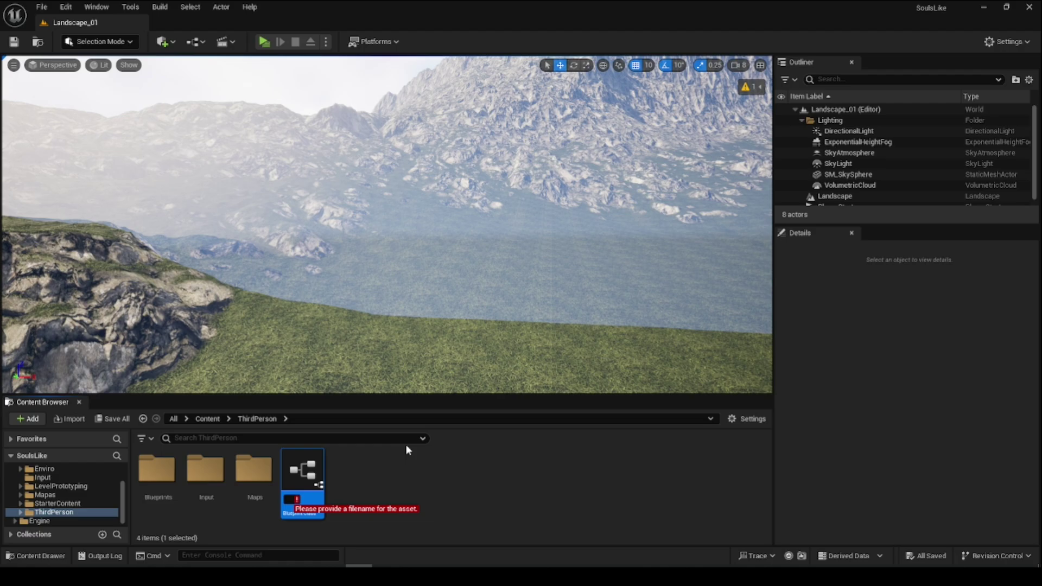
{"action": "type", "text": "GM_"}
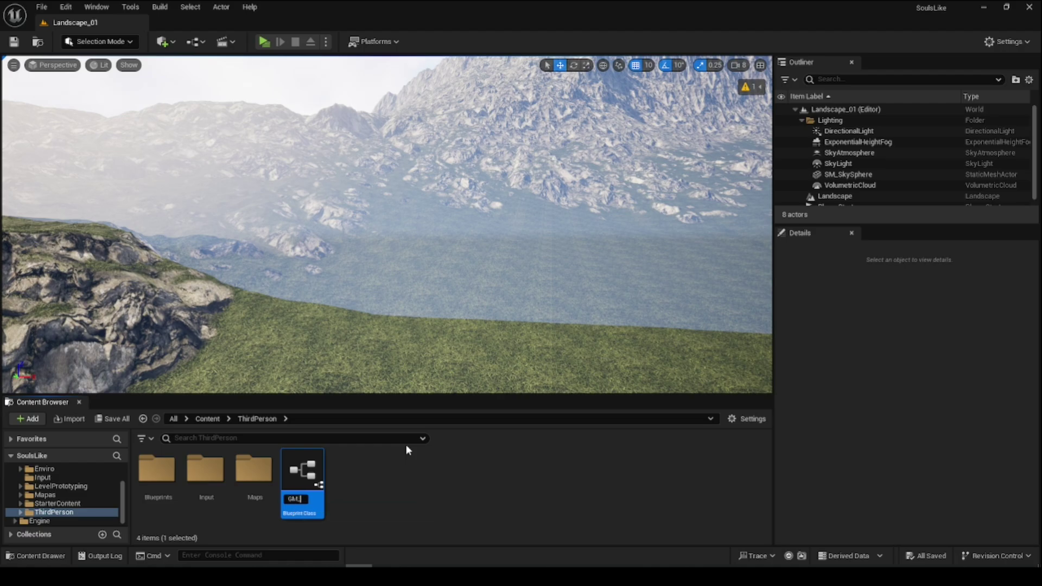
{"action": "type", "text": "A"}
{"action": "type", "text": "N"}
{"action": "type", "text": "i"}
{"action": "type", "text": "mSamp"}
{"action": "type", "text": "le"}
{"action": "key", "text": "Return"}
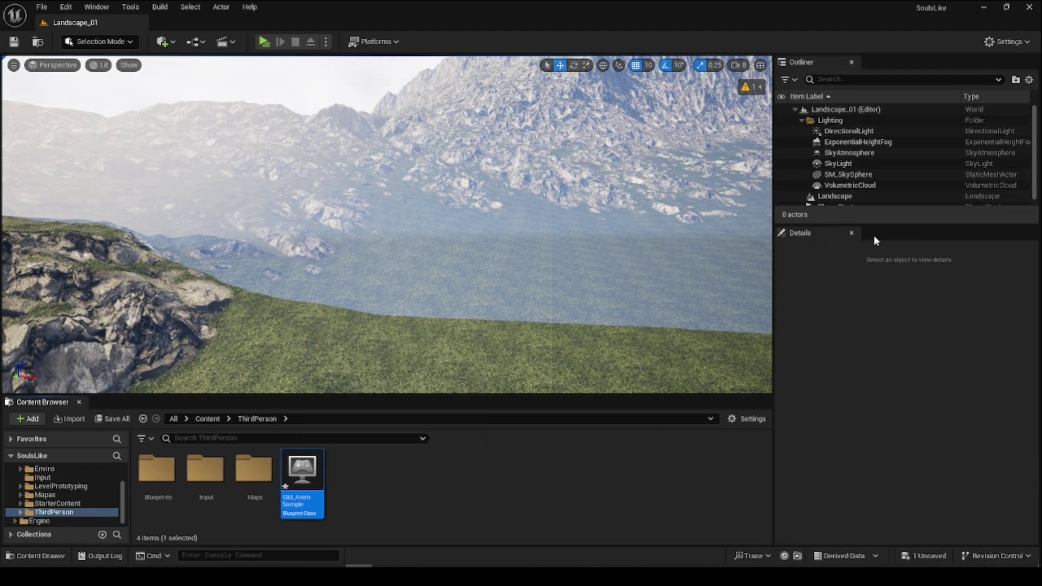
{"action": "left_click", "coordinate": [528, 484]}
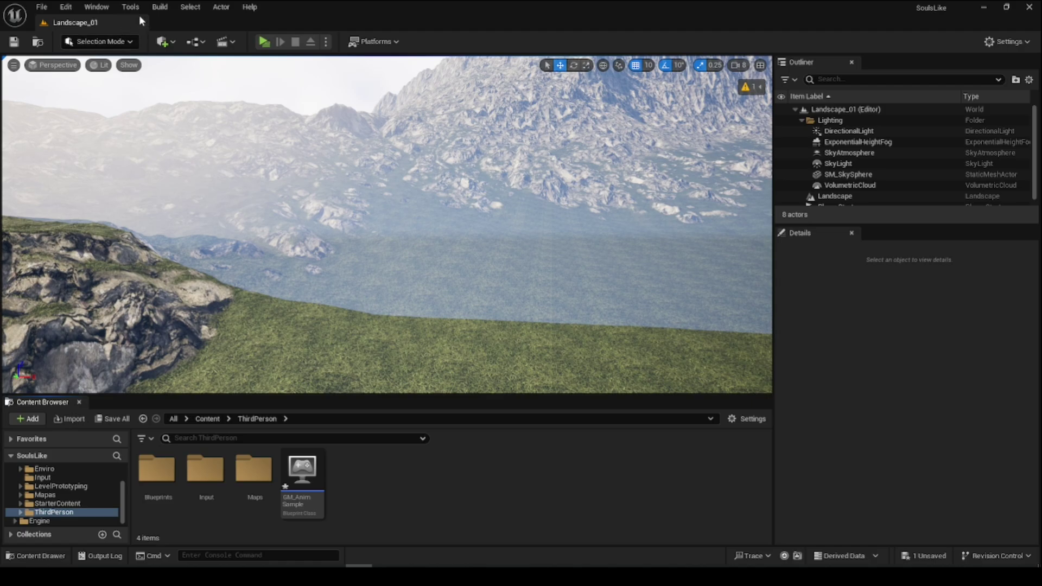
Open World Settings and set the GameMode Override to GM_AnimSample.
{"action": "left_click", "coordinate": [104, 11]}
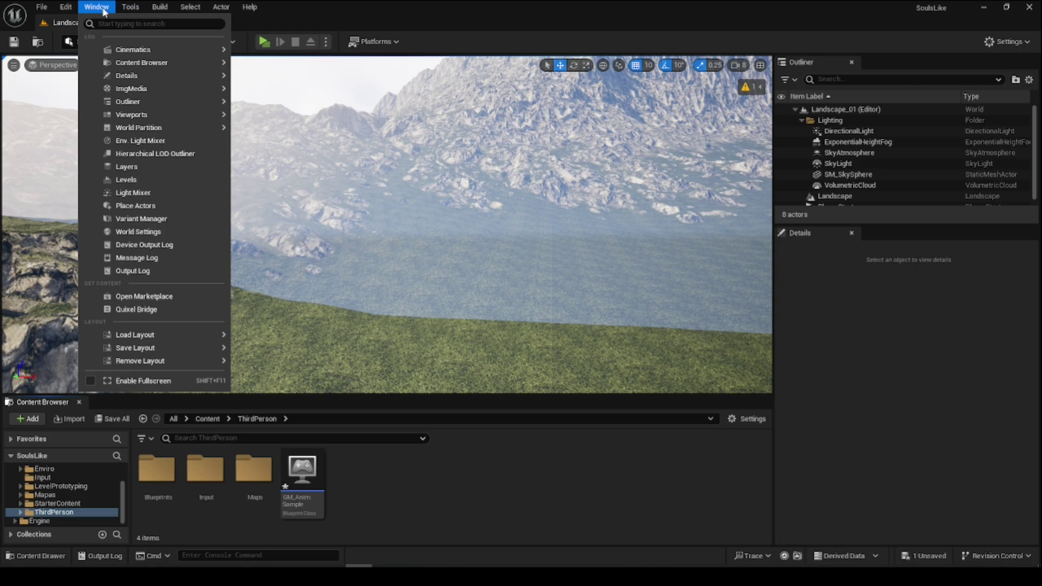
{"action": "left_click", "coordinate": [175, 236]}
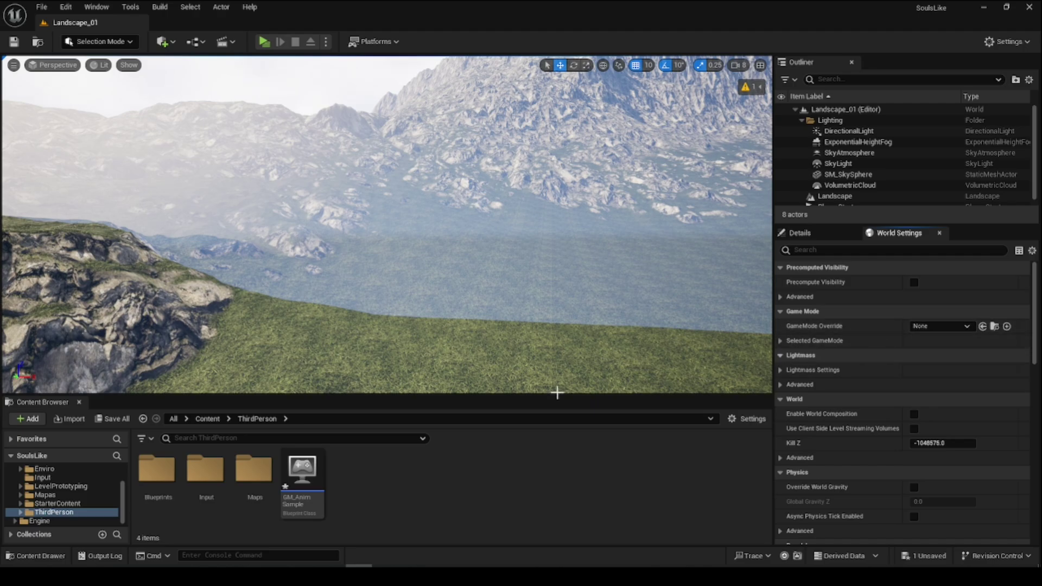
{"action": "left_click_drag", "start_coordinate": [302, 472], "coordinate": [932, 326]}
Set the selected game mode's Default Pawn Class to CBP_SandboxCharacter.
{"action": "left_click", "coordinate": [779, 341]}
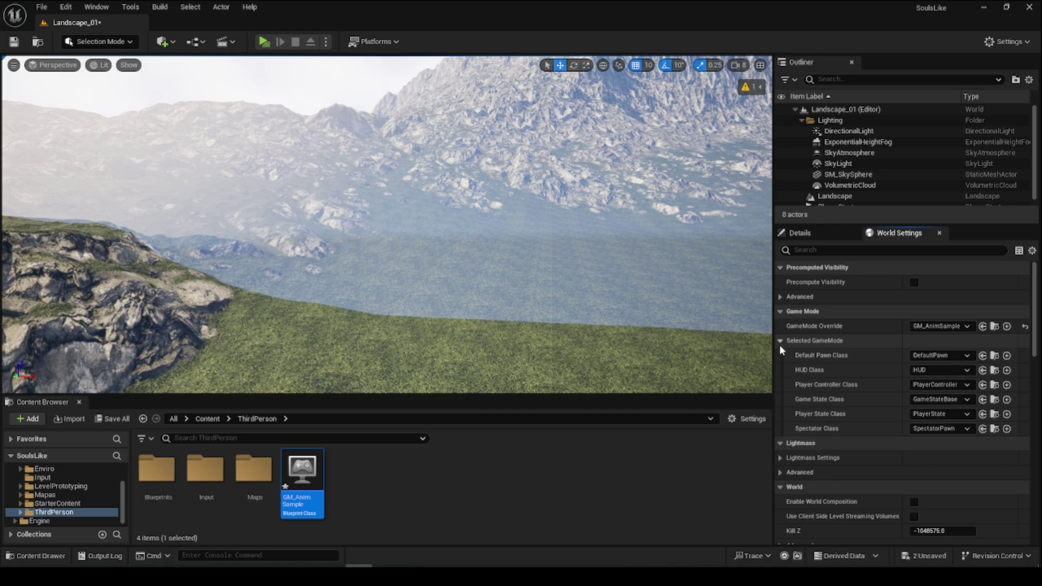
{"action": "left_click", "coordinate": [942, 356]}
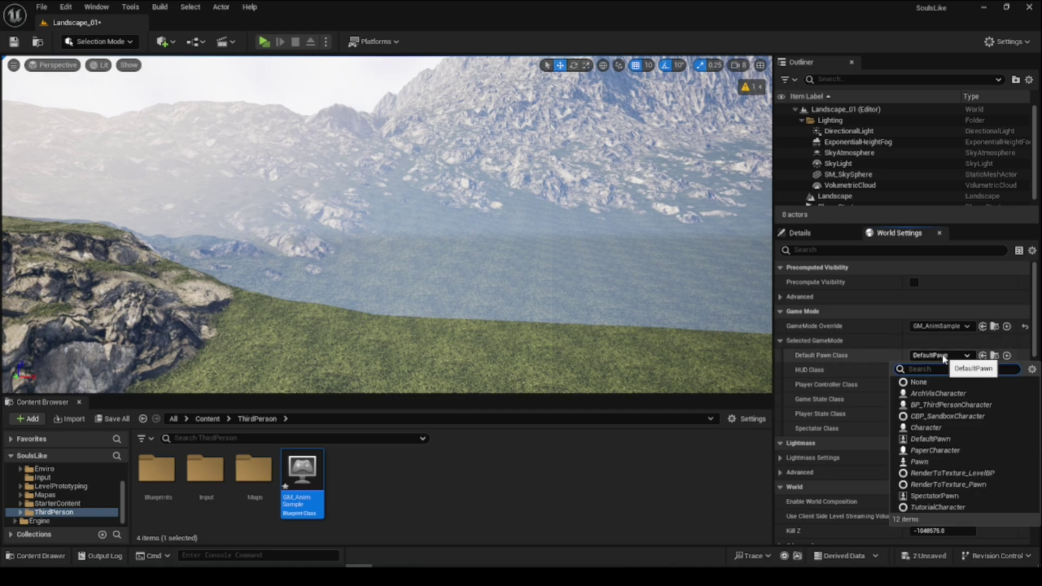
{"action": "left_click", "coordinate": [936, 417]}
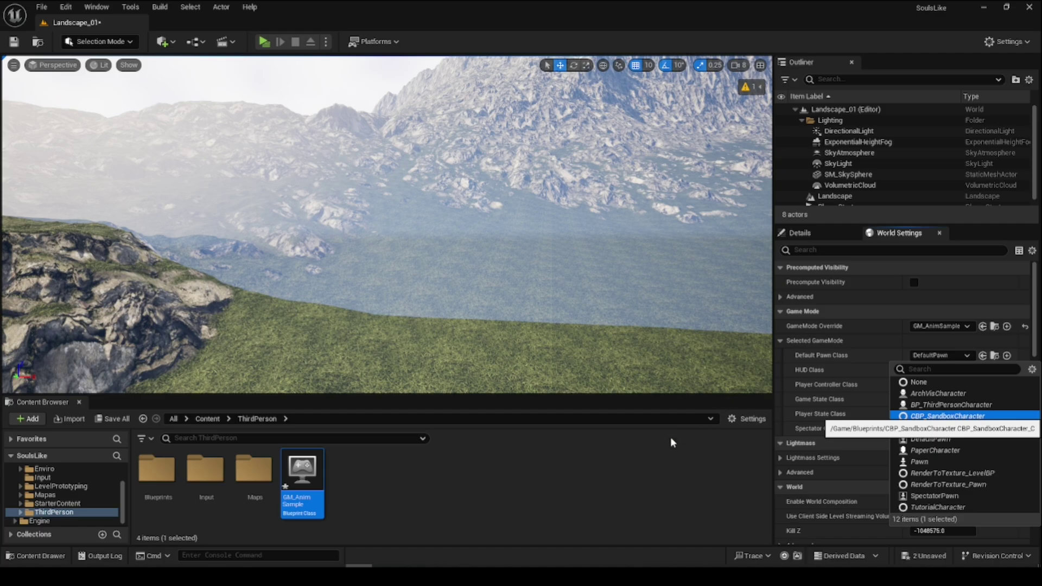
Confirm the pawn class, then run the mannequin across the grass toward the rocks and mountains.
{"action": "left_click", "coordinate": [1008, 417]}
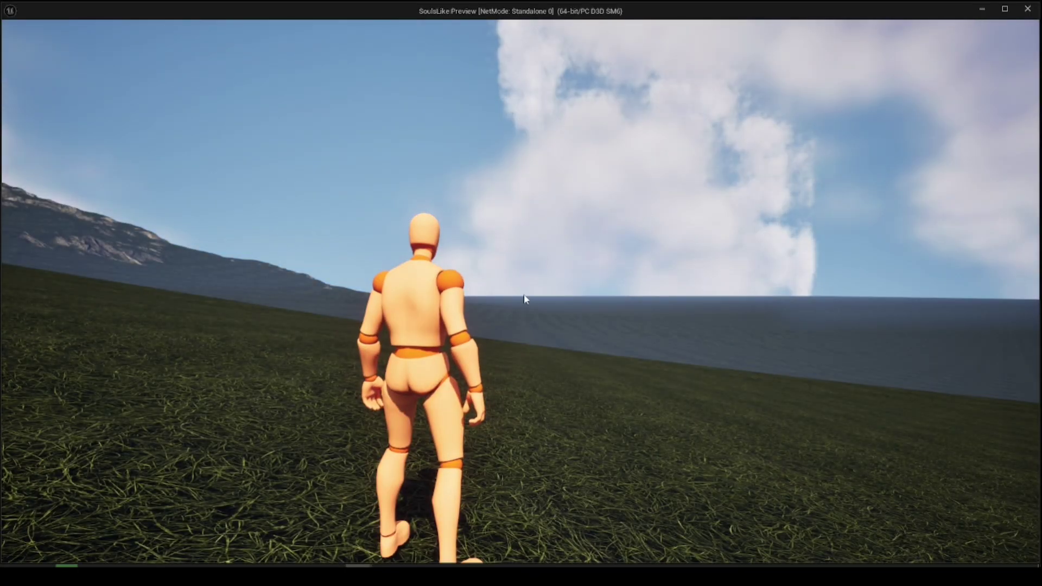
{"action": "key", "text": "w"}
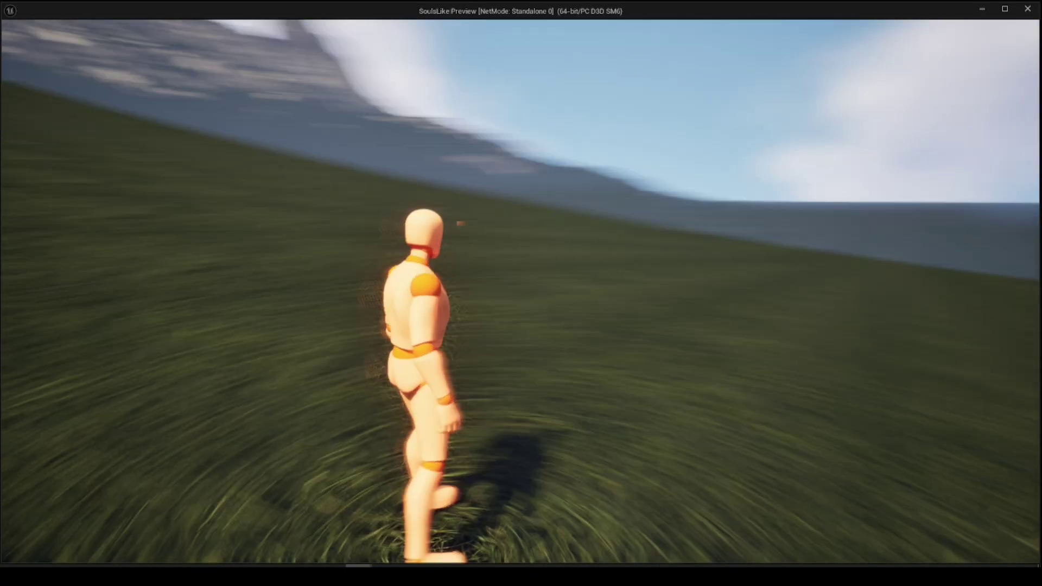
{"action": "key", "text": "w"}
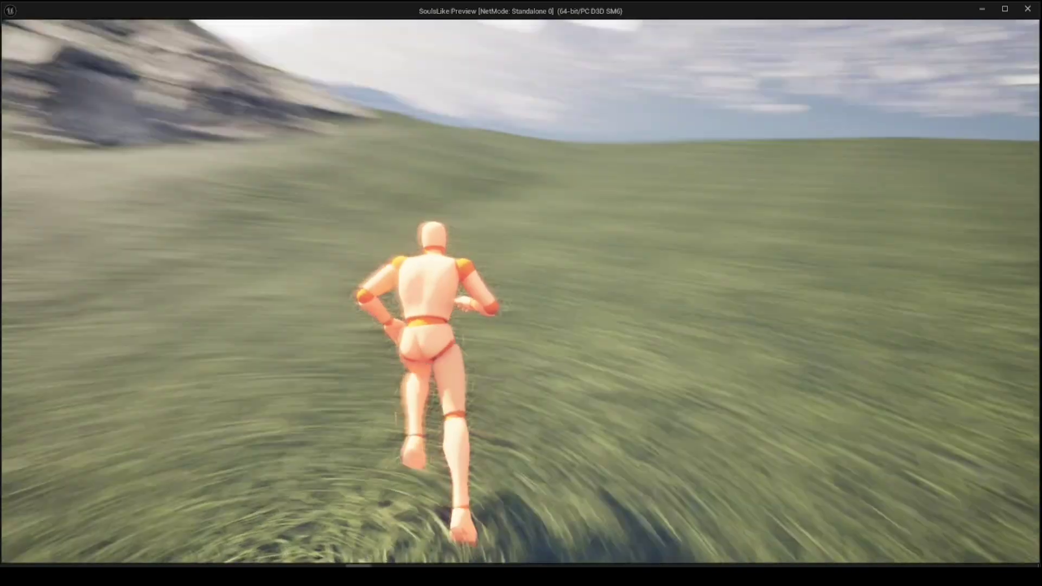
{"action": "key", "text": "w"}
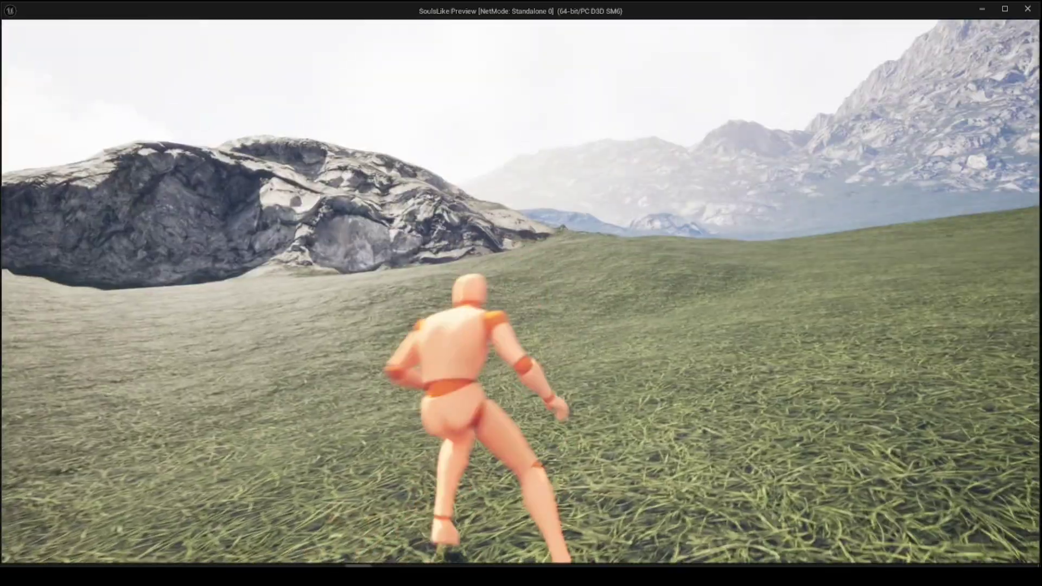
{"action": "key", "text": "w"}
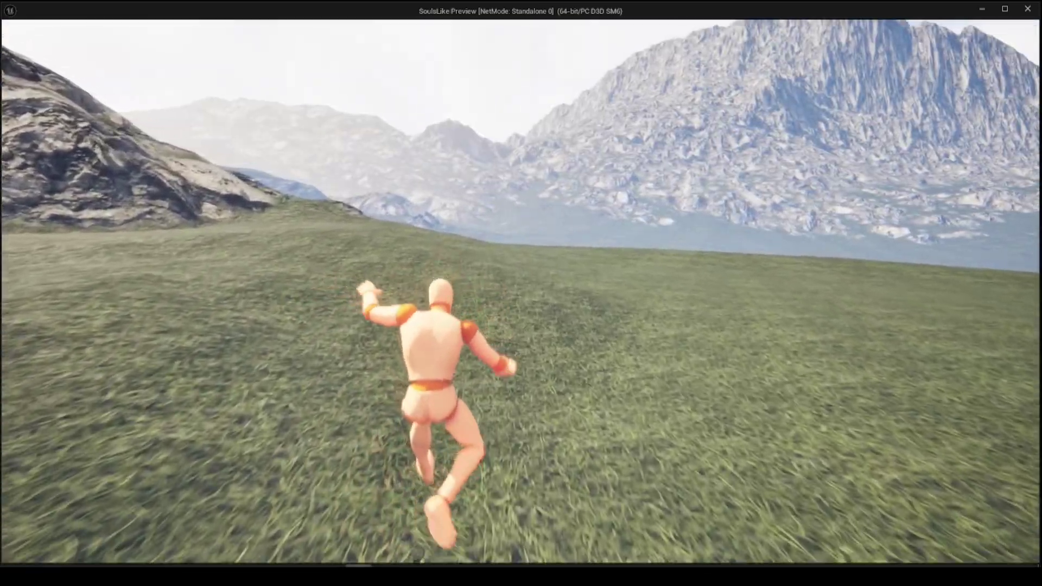
{"action": "key", "text": "w"}
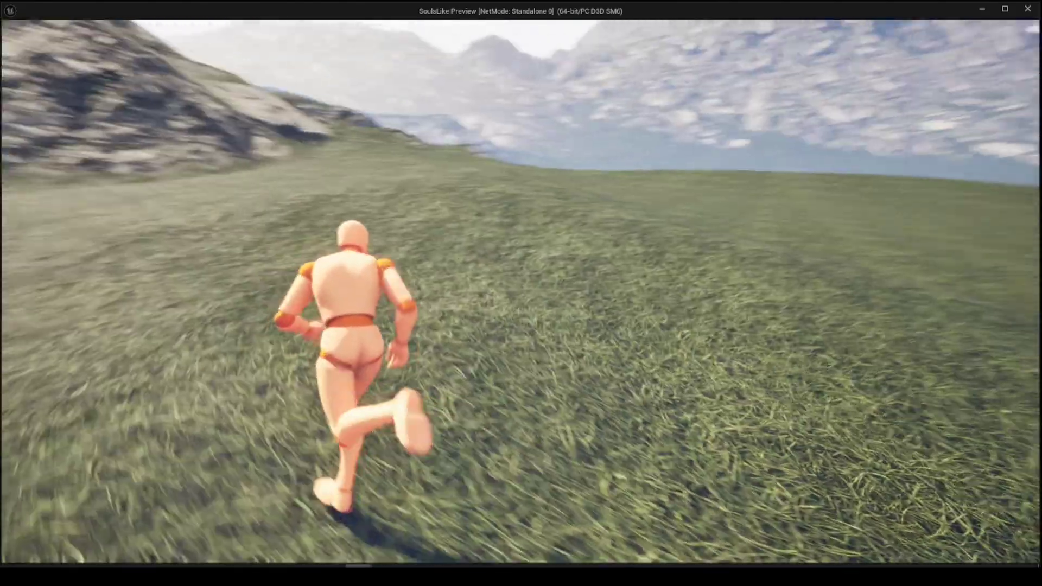
{"action": "key", "text": "w"}
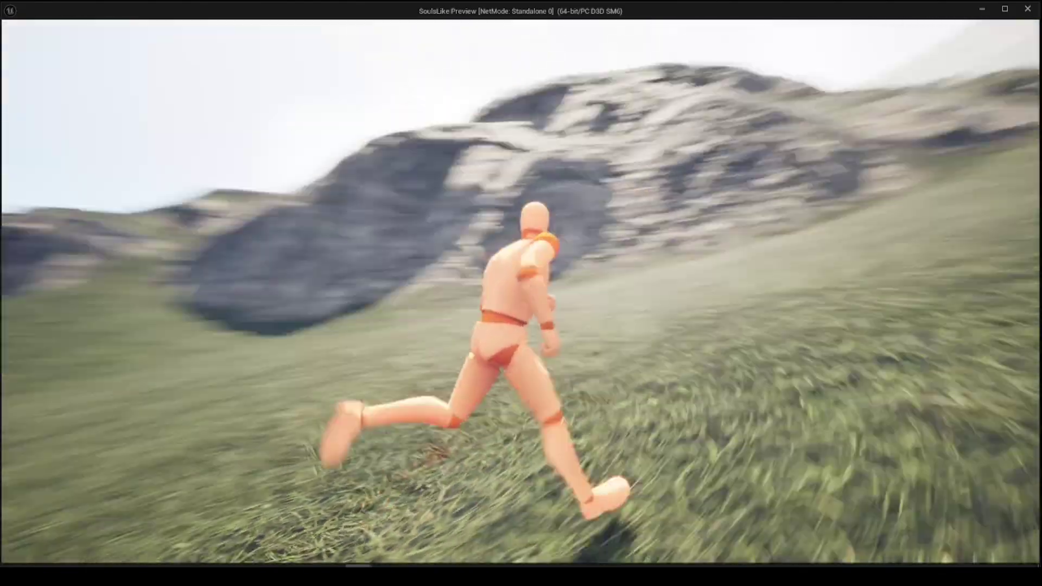
{"action": "key", "text": "w"}
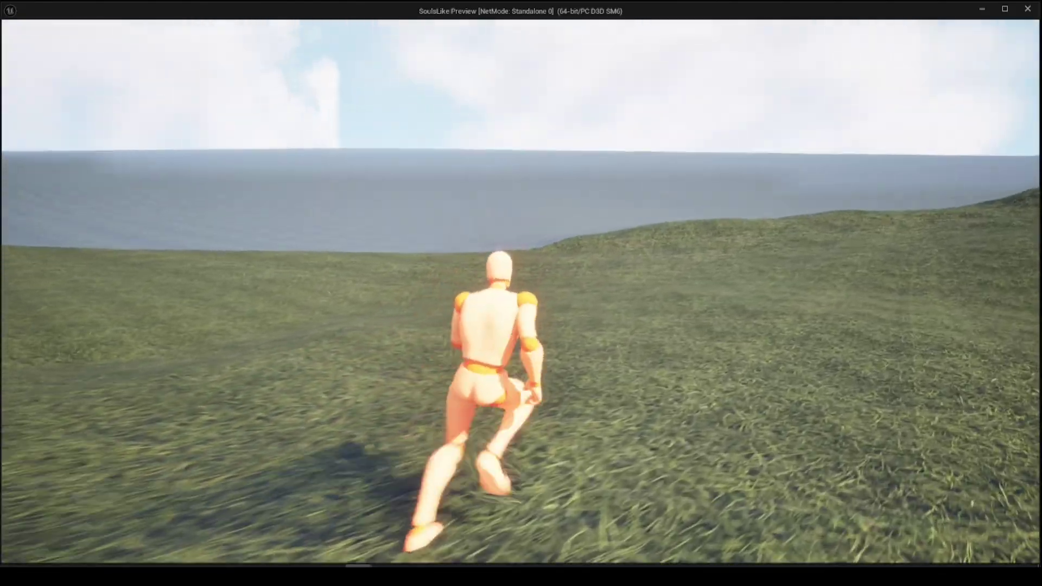